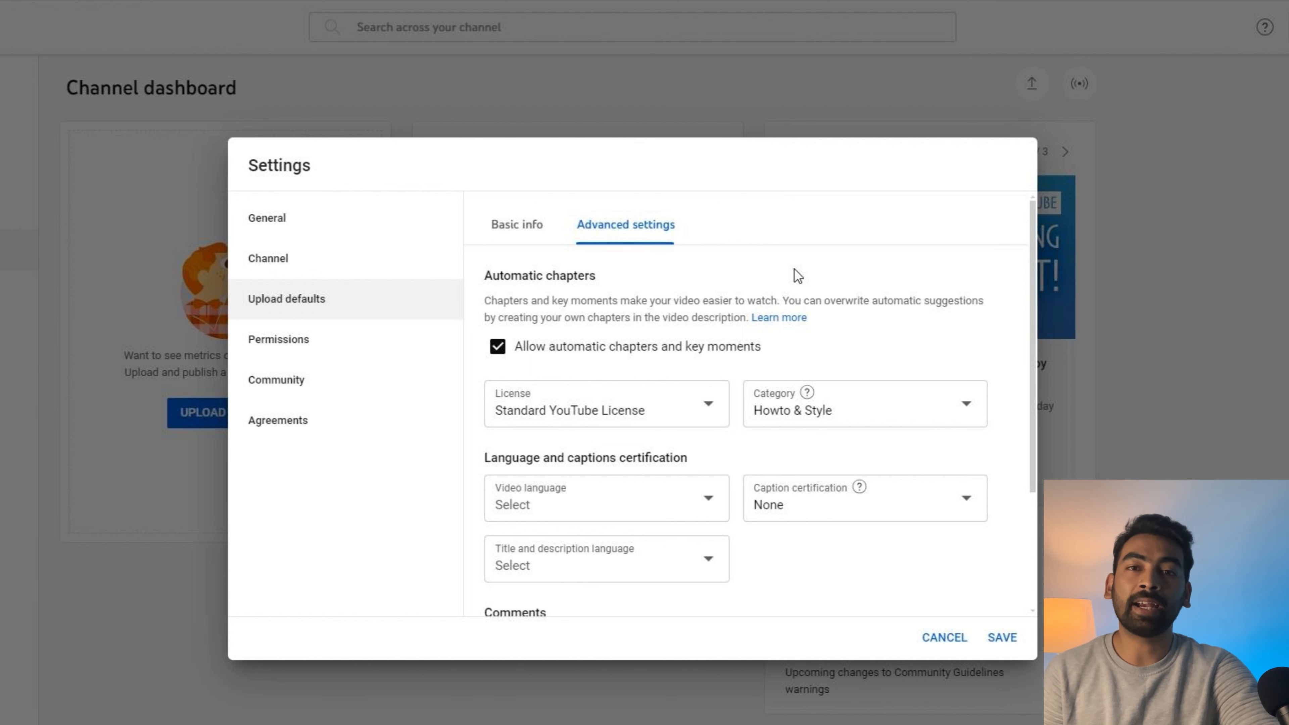
Step: Set the video language and the title/description language to English, keep caption certification None, and save
scroll(624, 340, down, 3)
click(625, 342)
scroll(609, 691, down, 10)
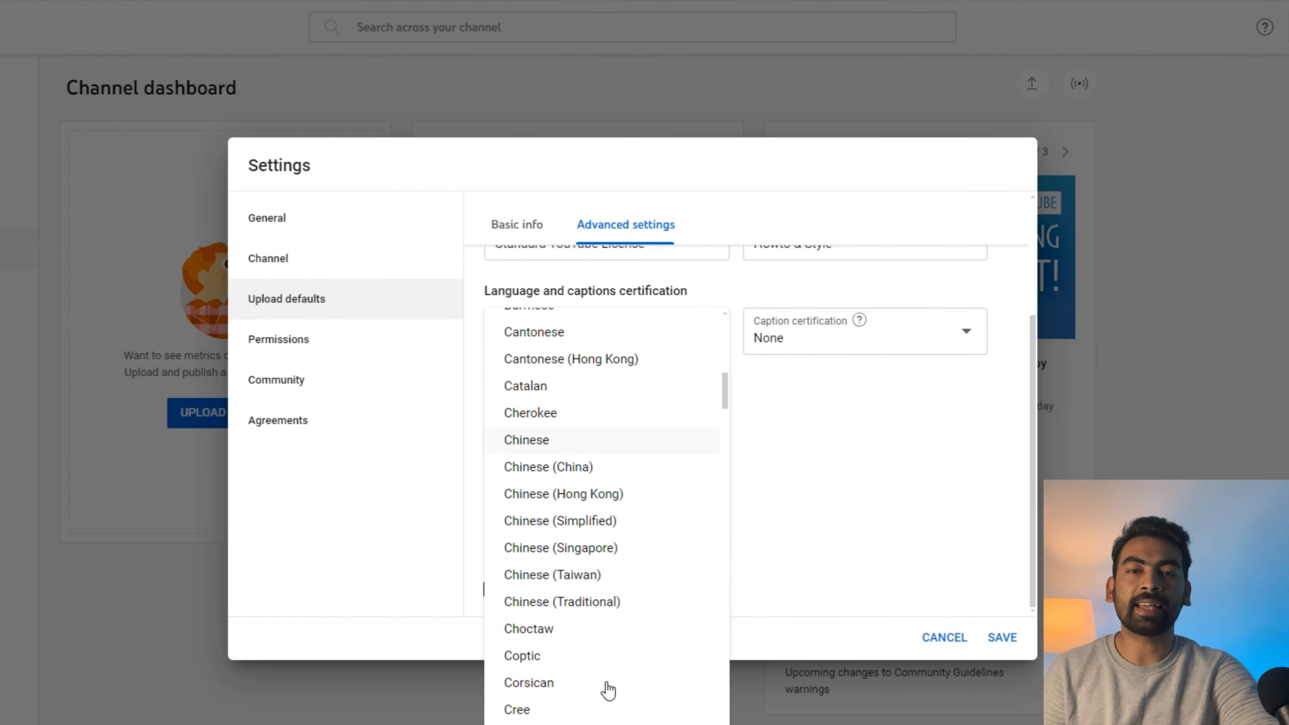
click(567, 521)
click(892, 337)
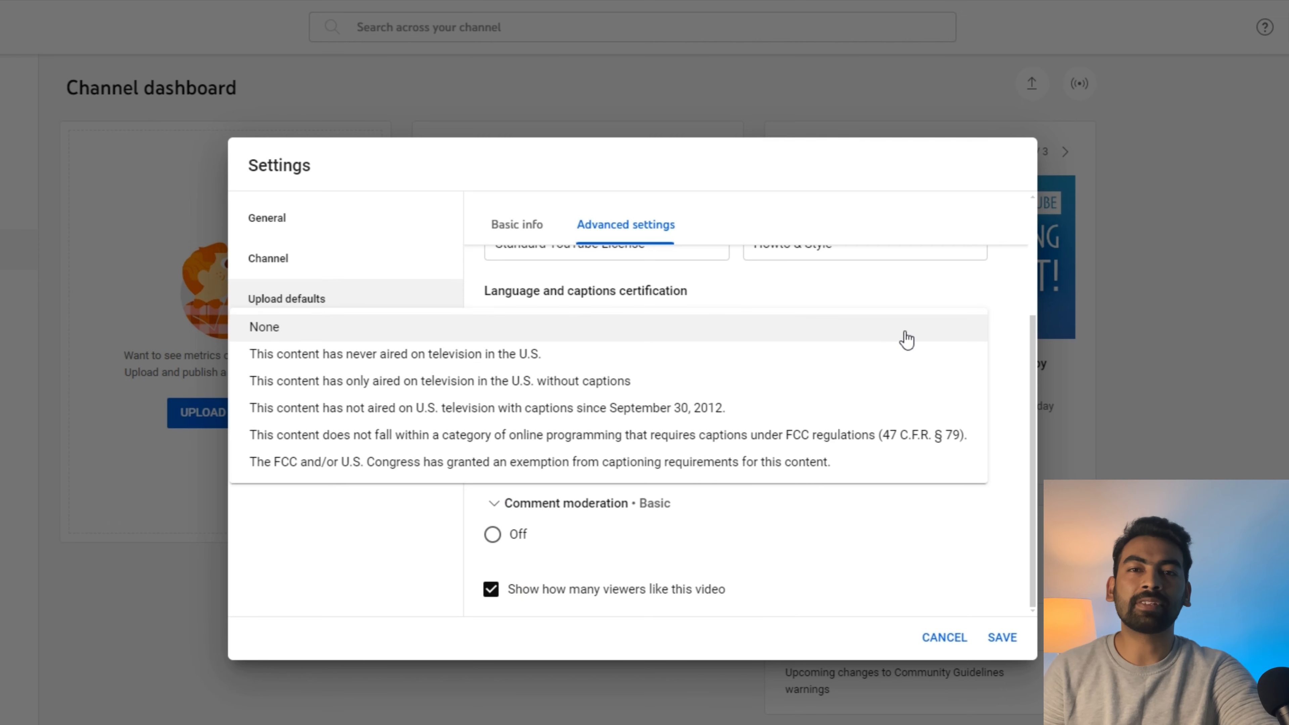
click(837, 539)
click(611, 403)
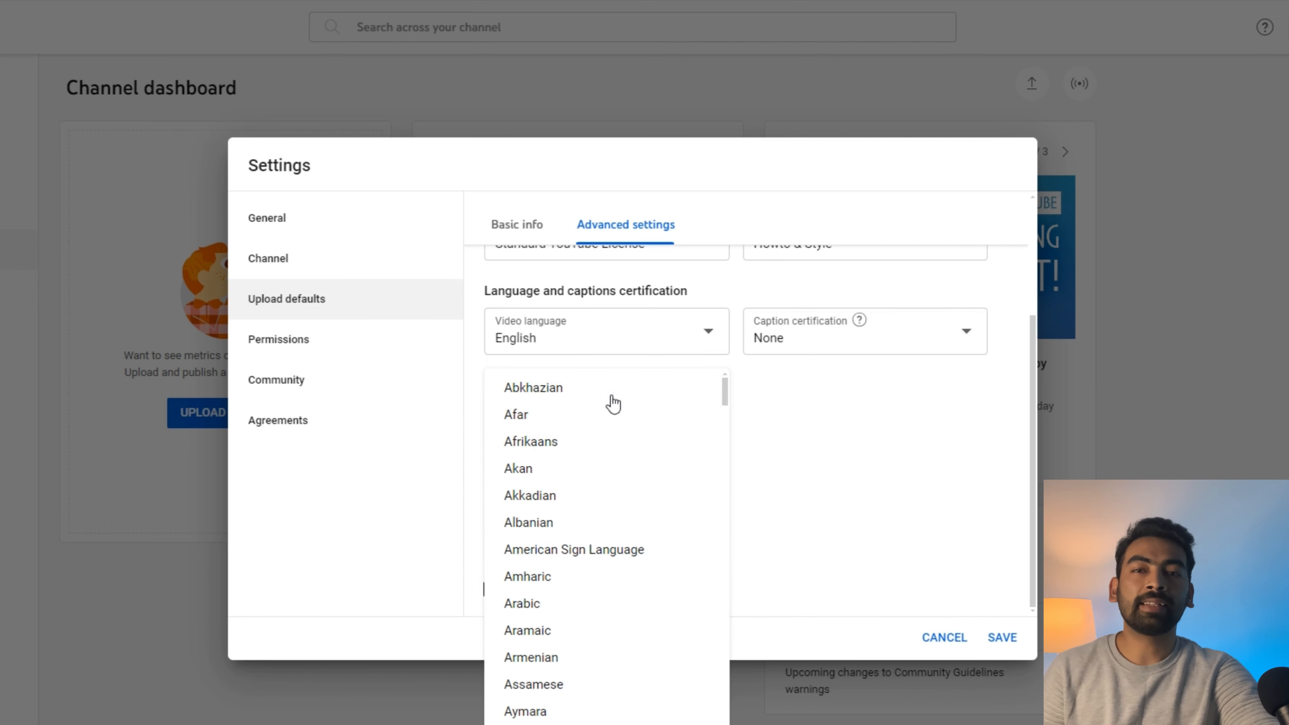
scroll(571, 561, down, 15)
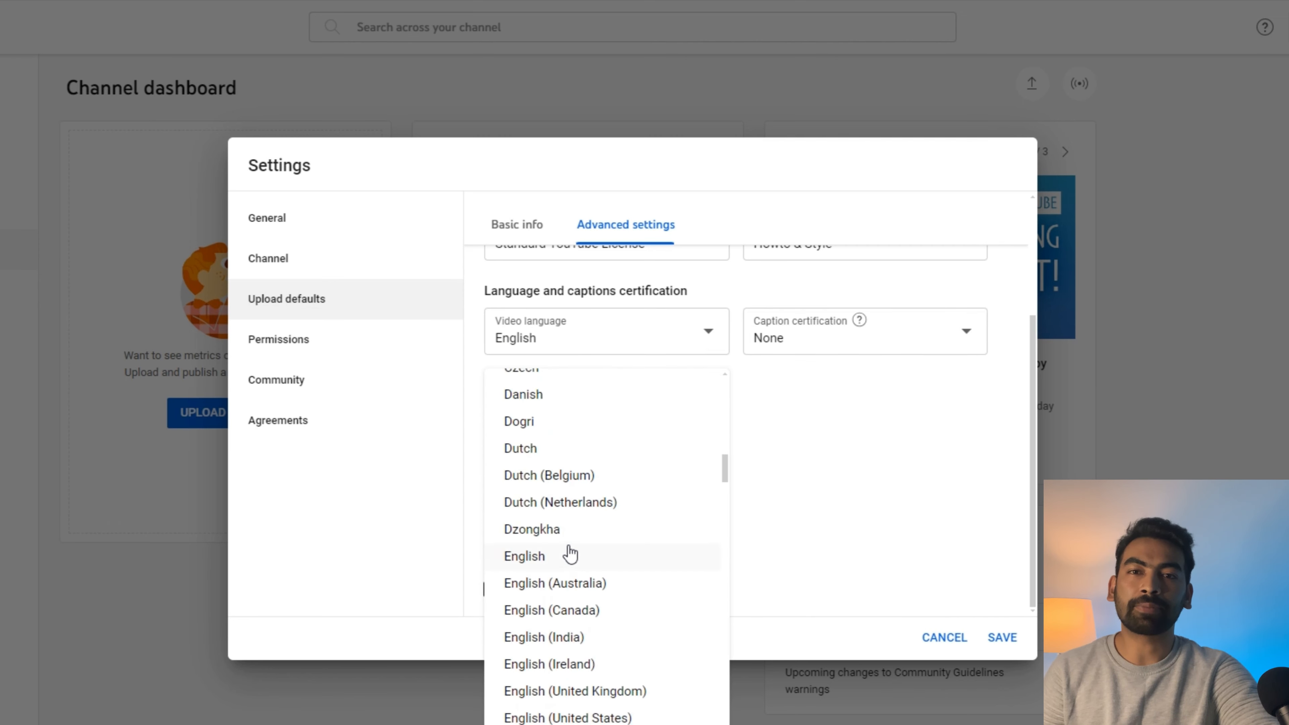
click(570, 554)
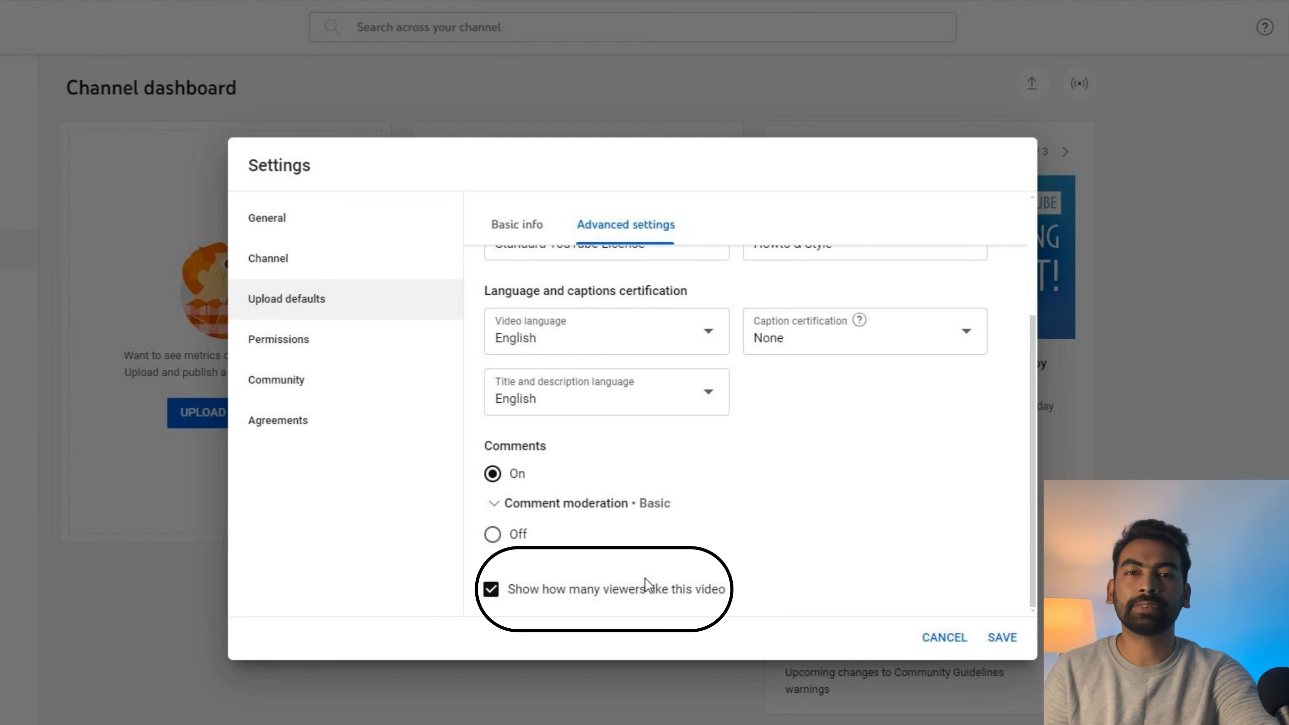
click(999, 641)
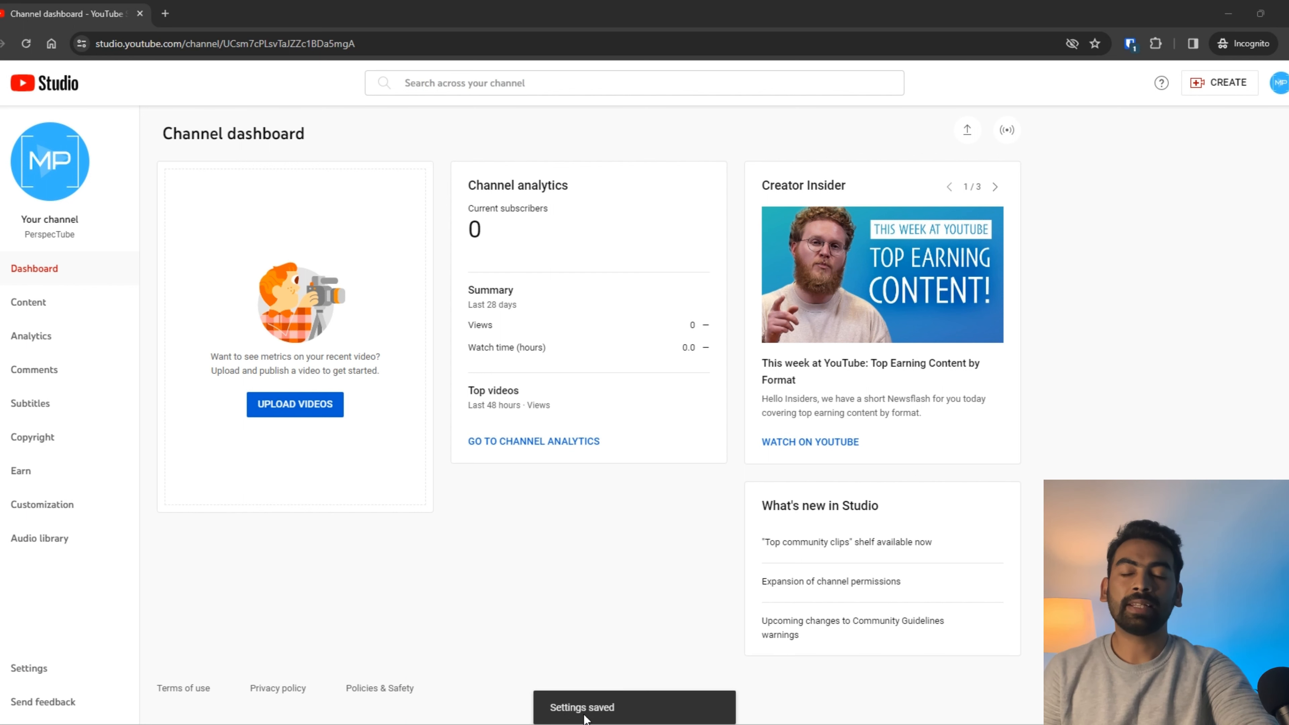
Step: Open Settings on the Permissions page and select the owner's role entry
click(54, 676)
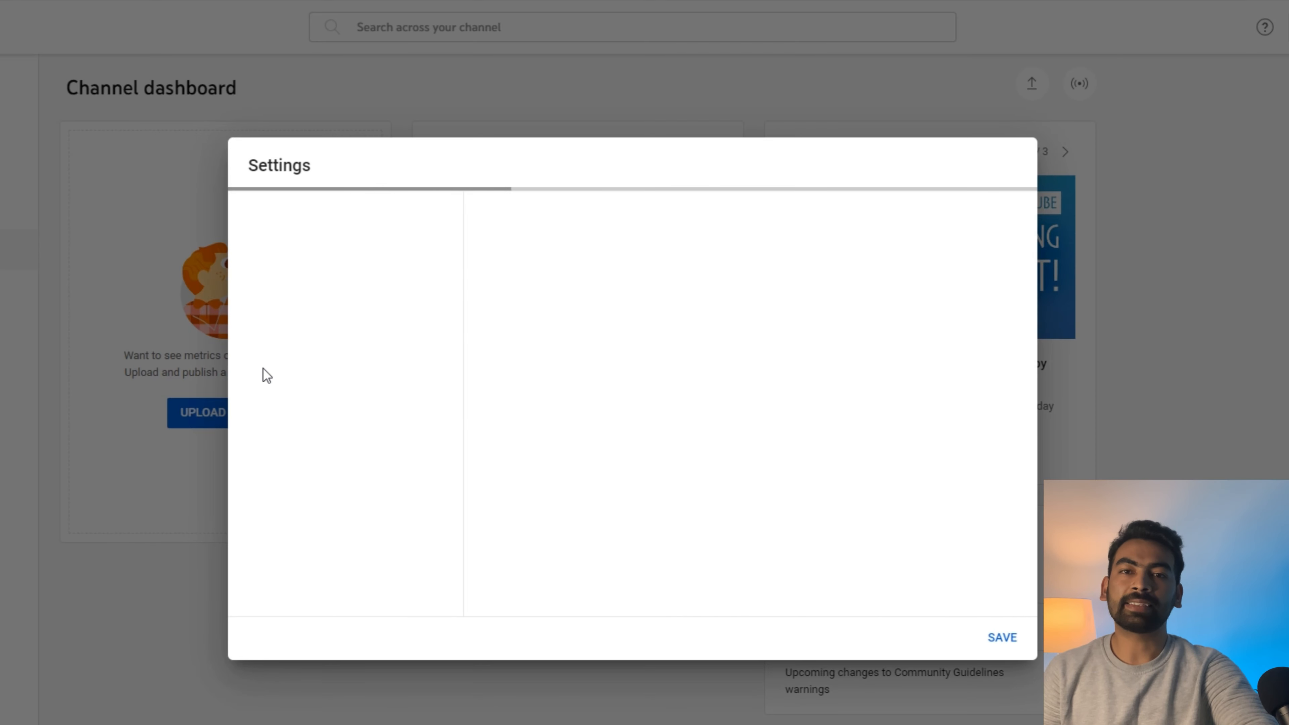
click(384, 336)
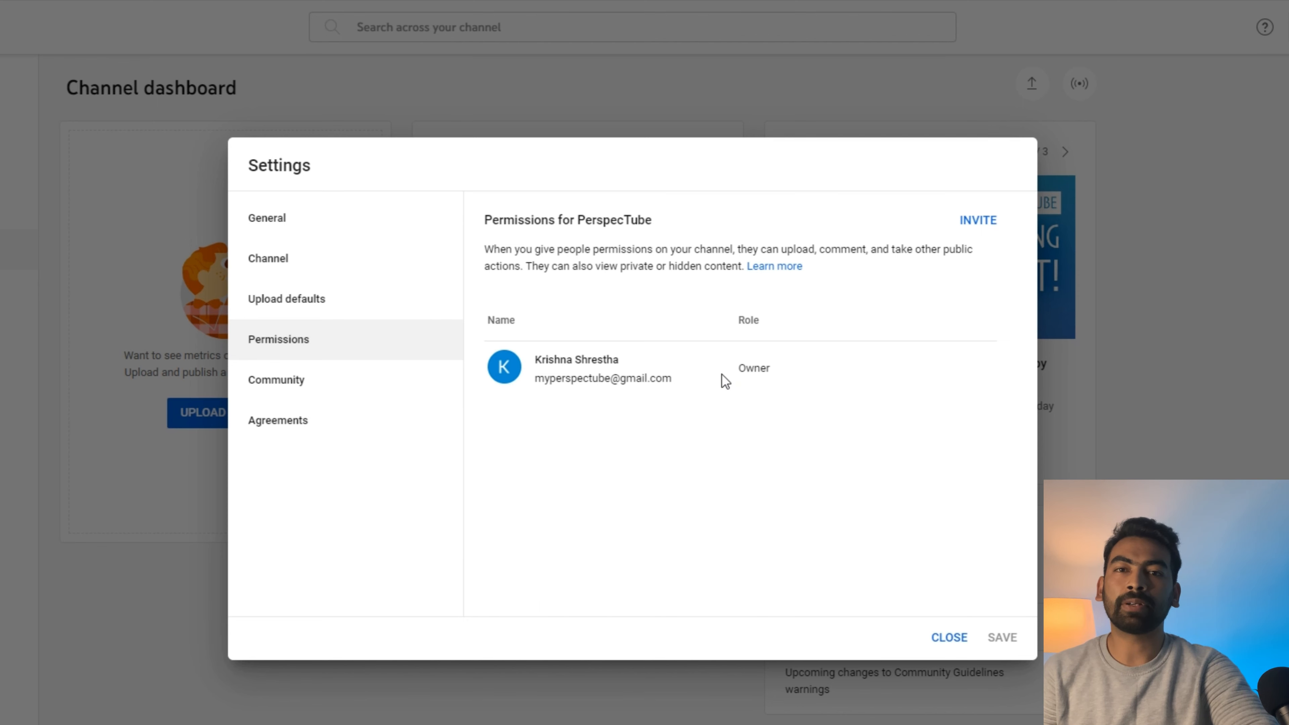
double_click(754, 368)
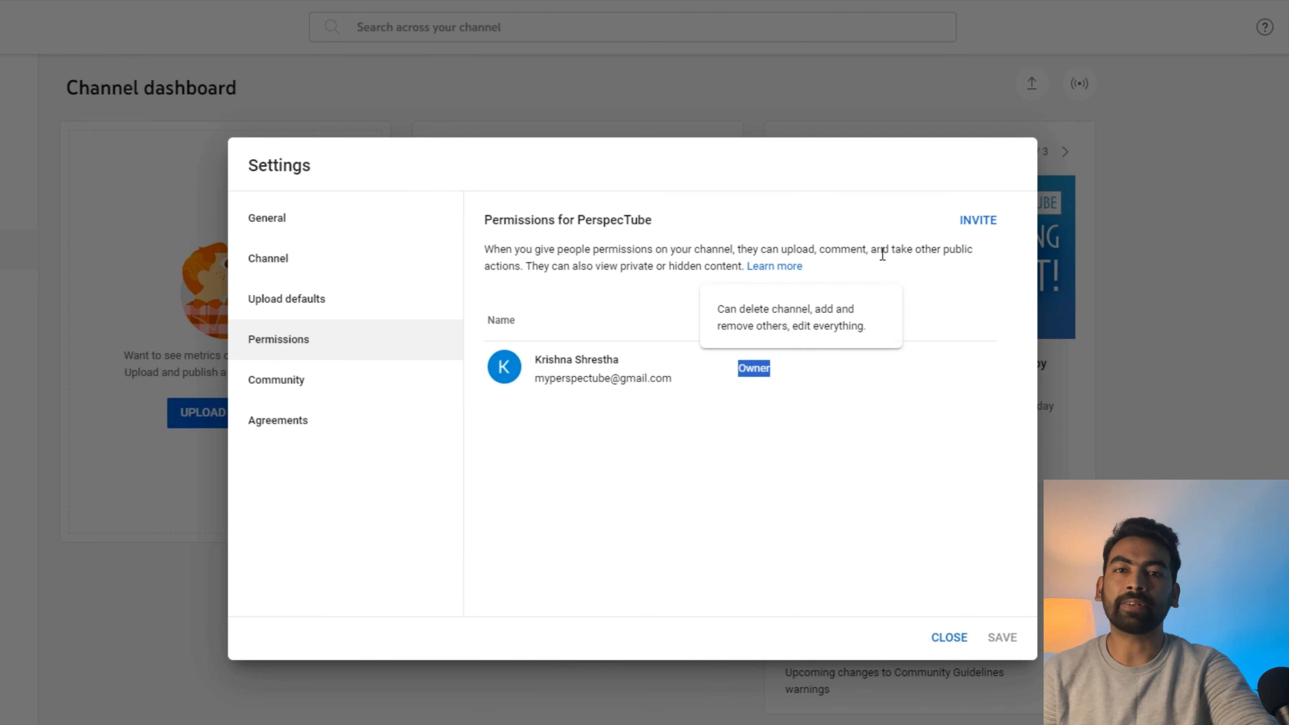
Step: Start an invite, review the available access levels, and dismiss it without adding anyone
click(978, 220)
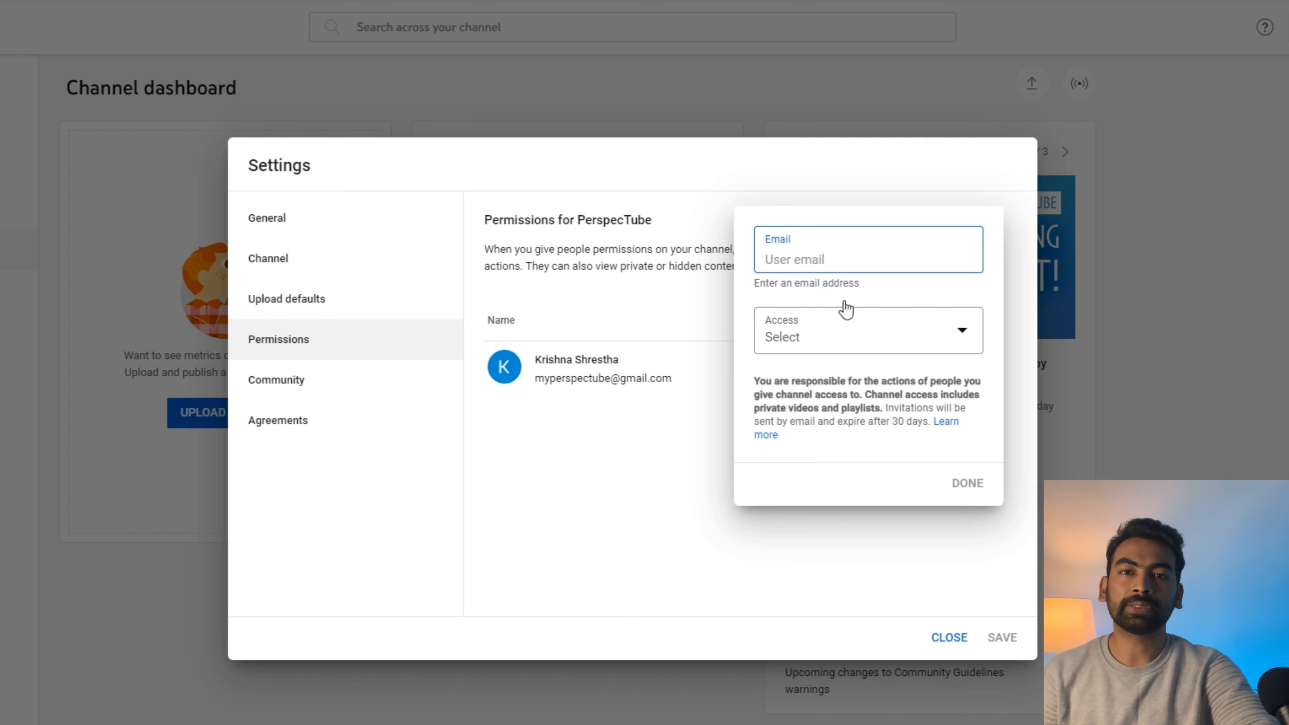
click(885, 345)
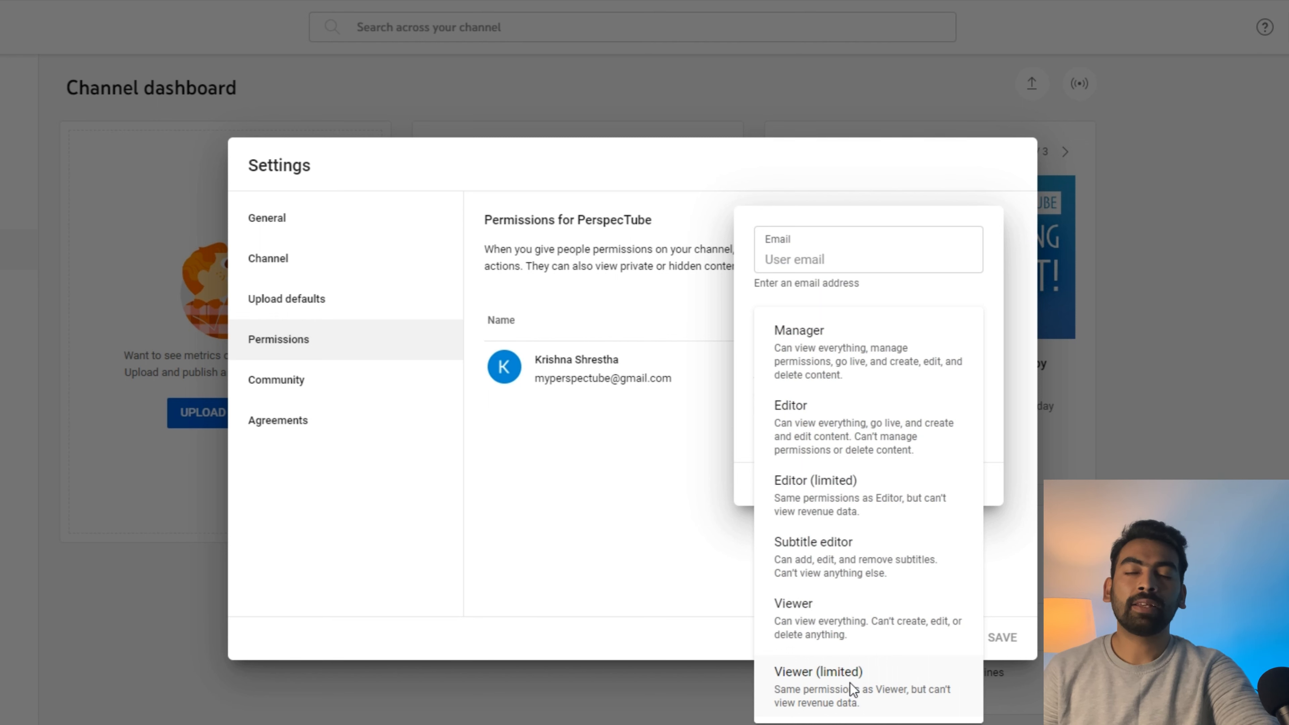
click(646, 517)
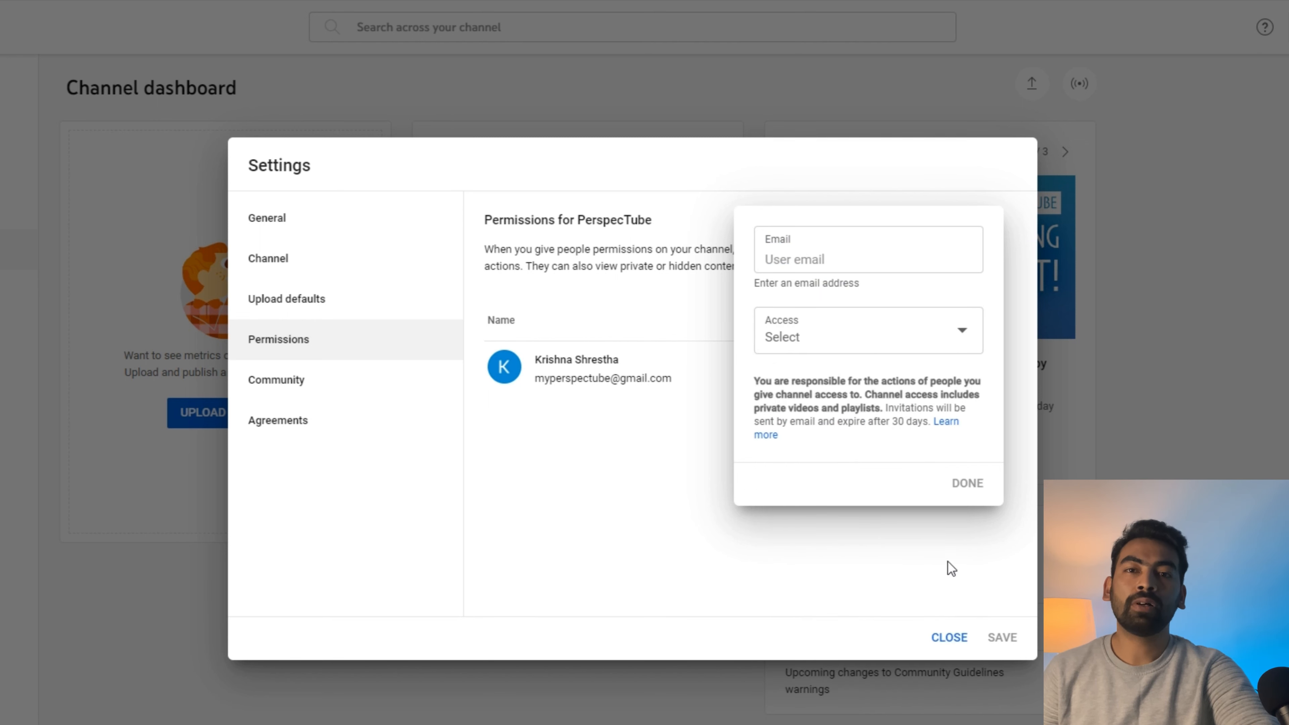
click(840, 564)
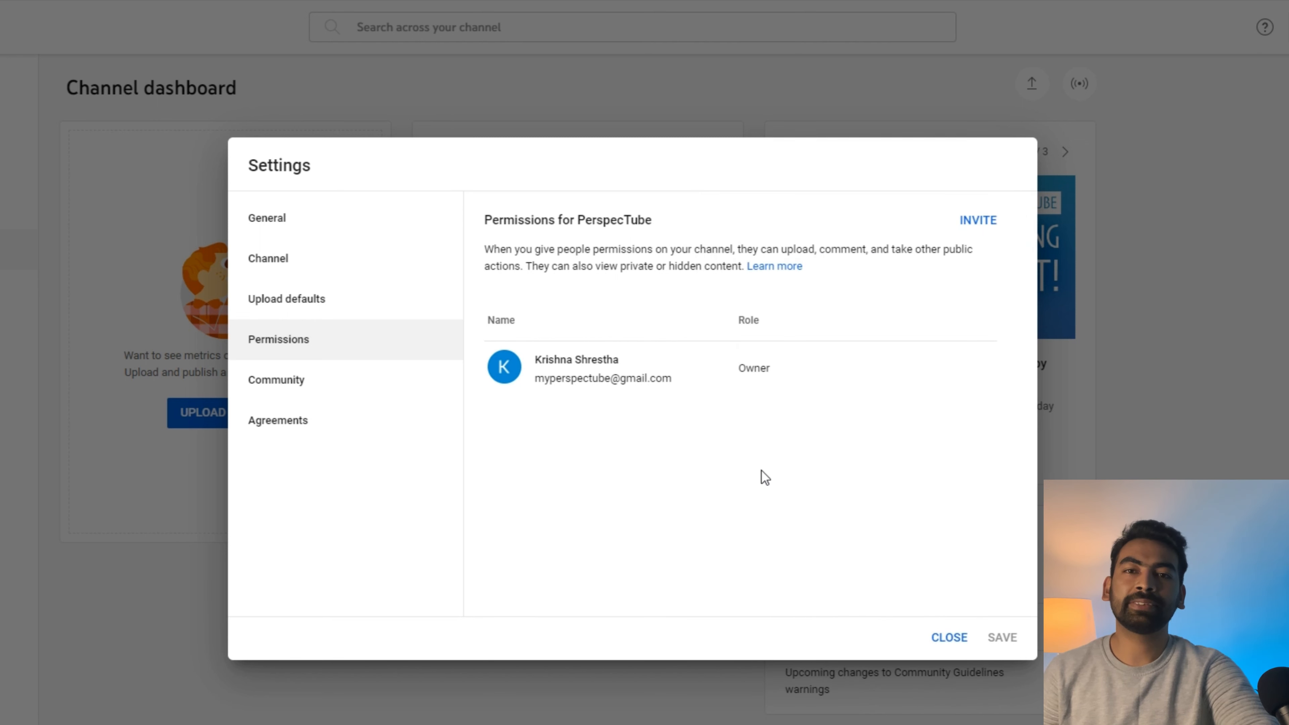
Step: Browse the Community settings and their Defaults tab, then view the Agreements page
click(305, 379)
scroll(599, 375, down, 5)
scroll(647, 368, down, 5)
click(640, 228)
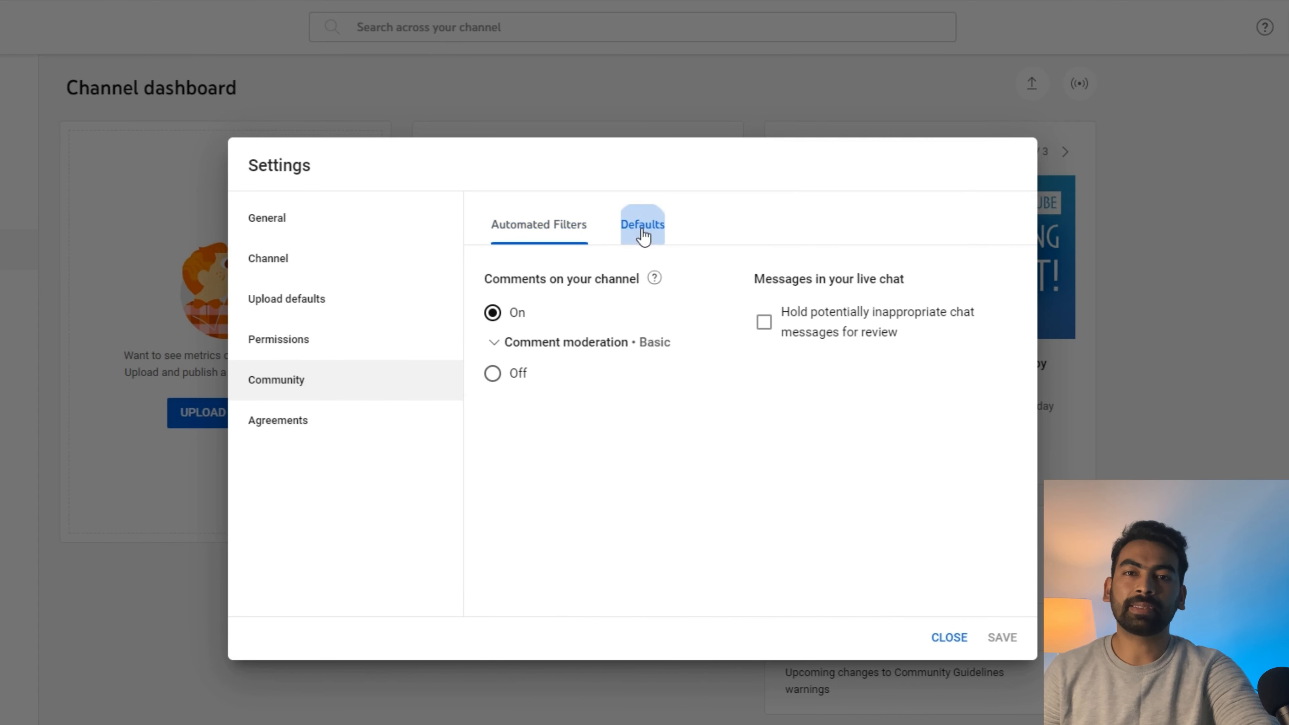
click(278, 420)
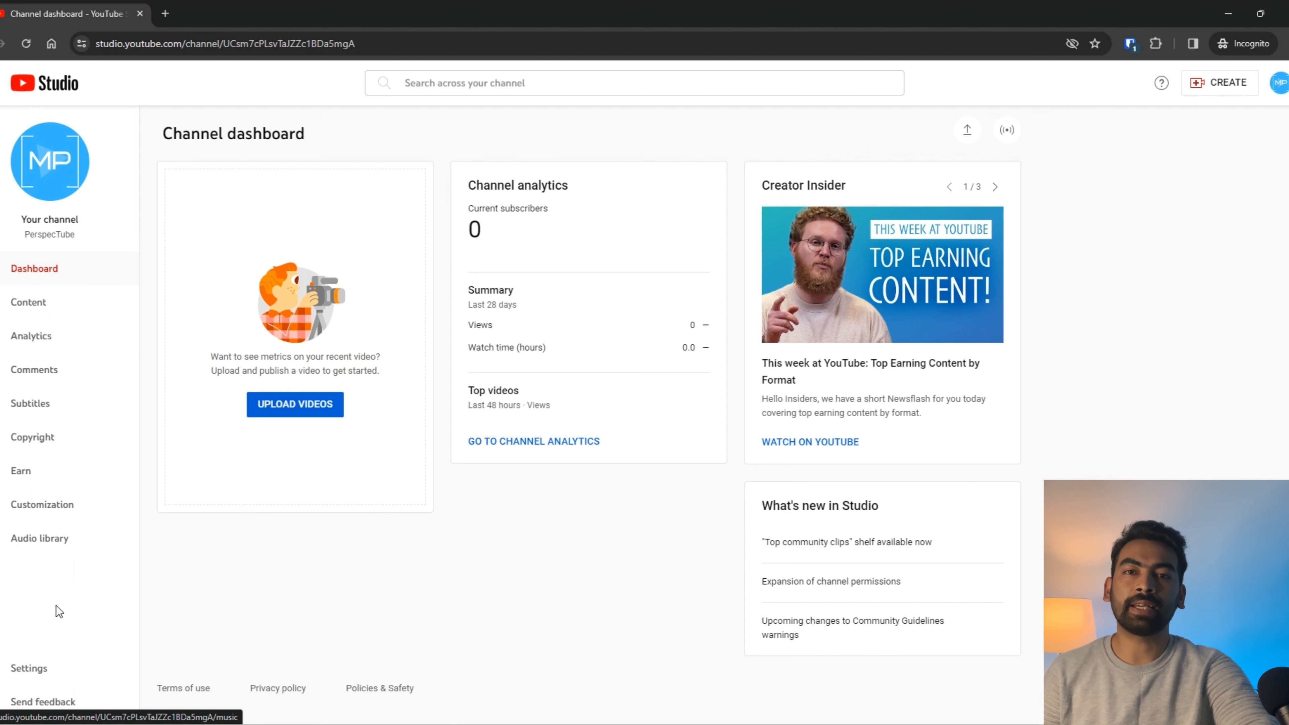
Step: Open Customization on the Branding tab with profile picture, banner image and video watermark
click(59, 504)
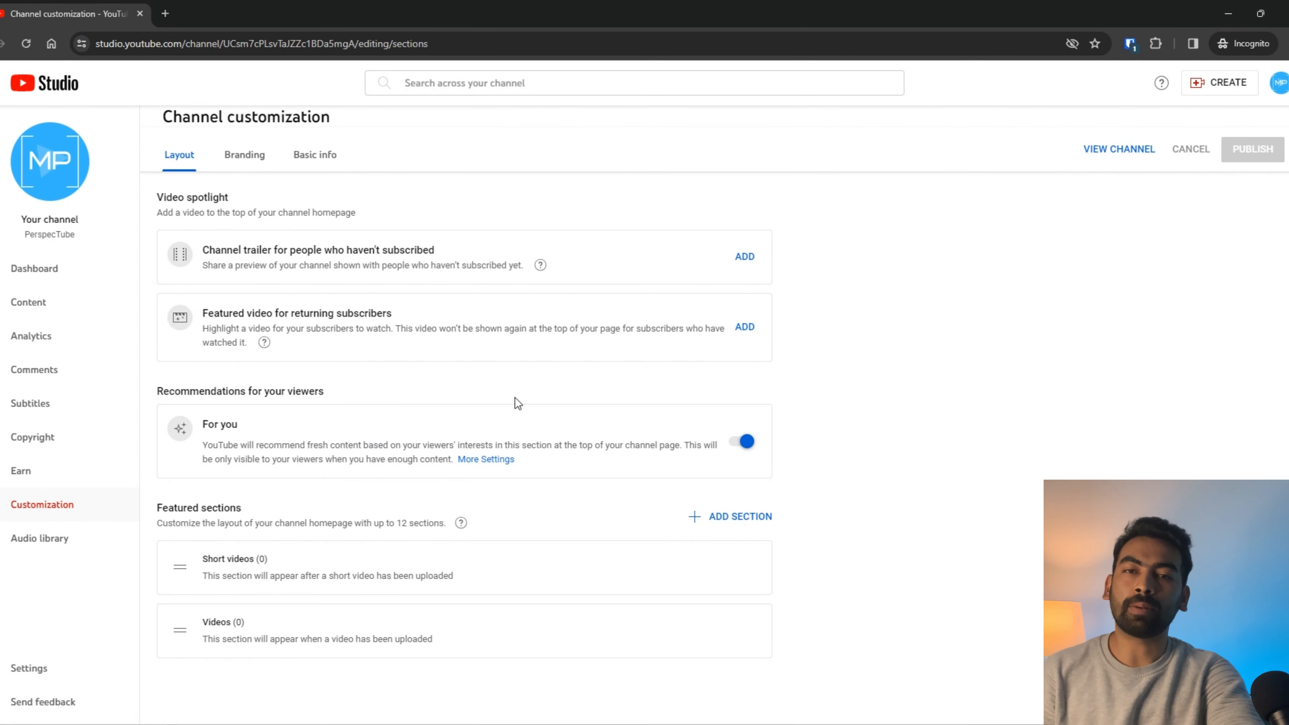
click(245, 172)
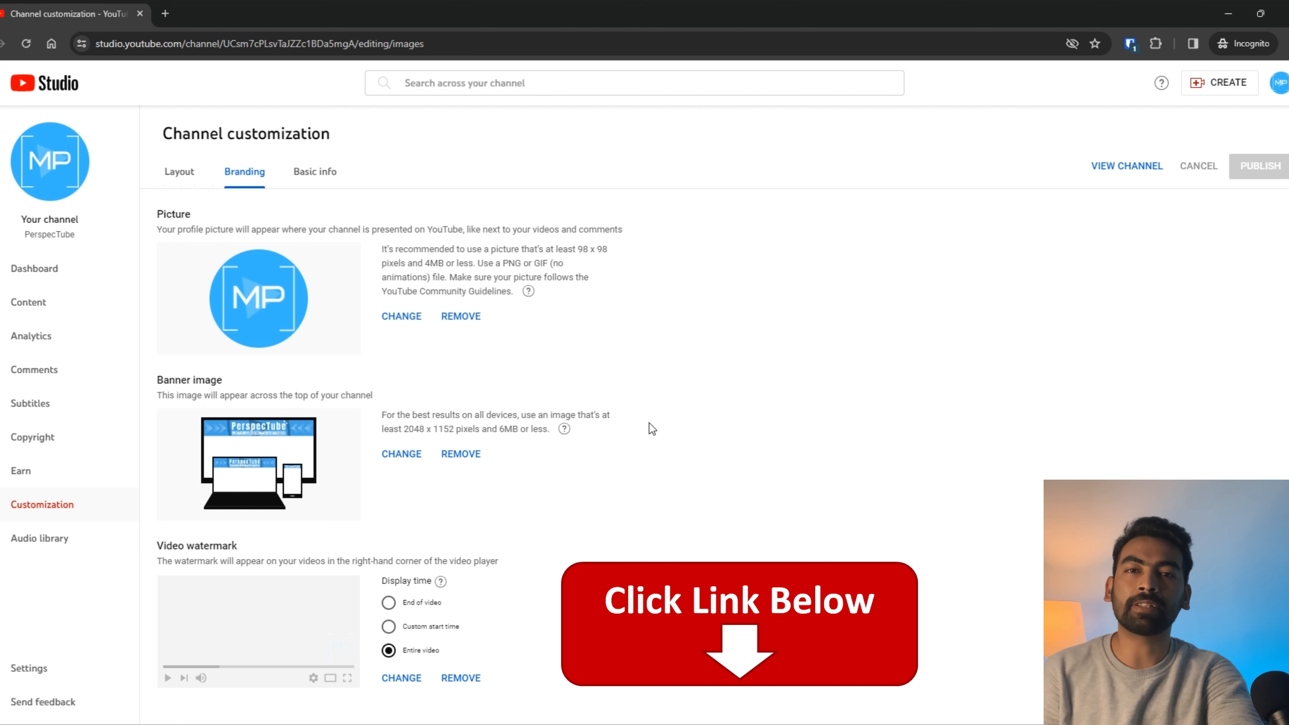
Step: Switch to Basic info and review the channel name and its twice-in-14-days change limit
click(331, 178)
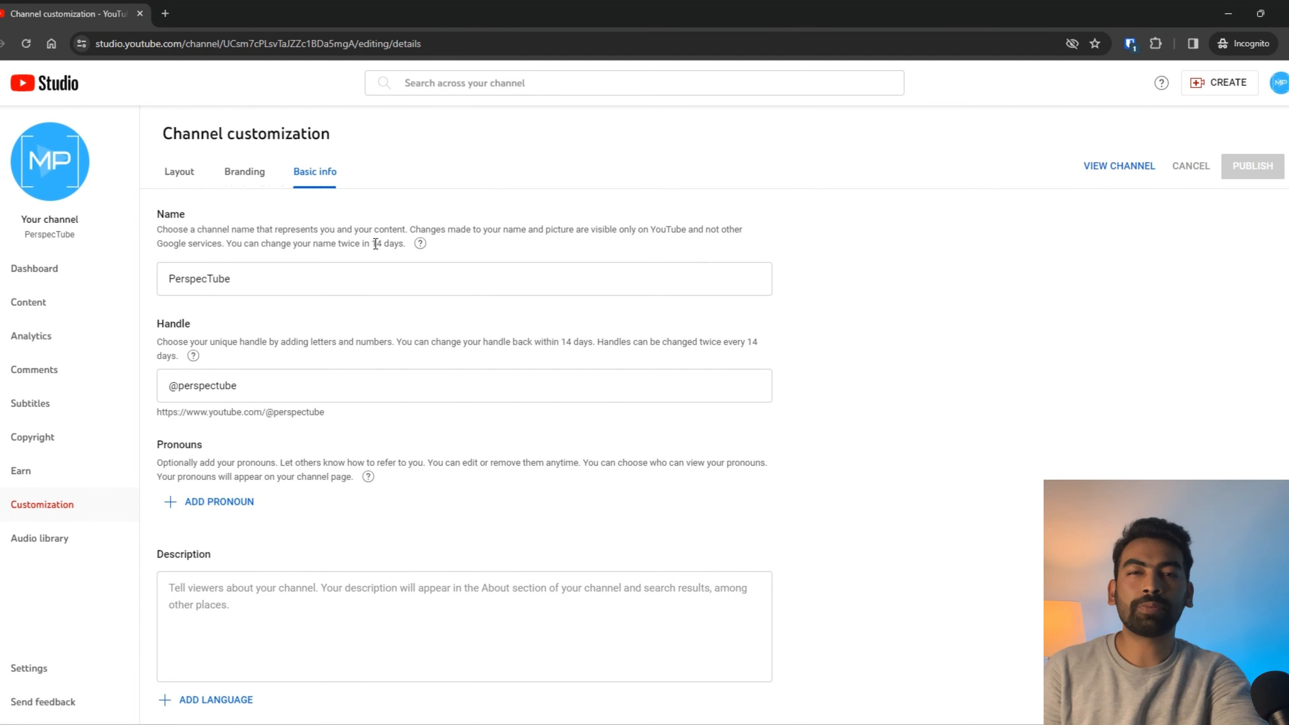
drag(336, 243, 406, 244)
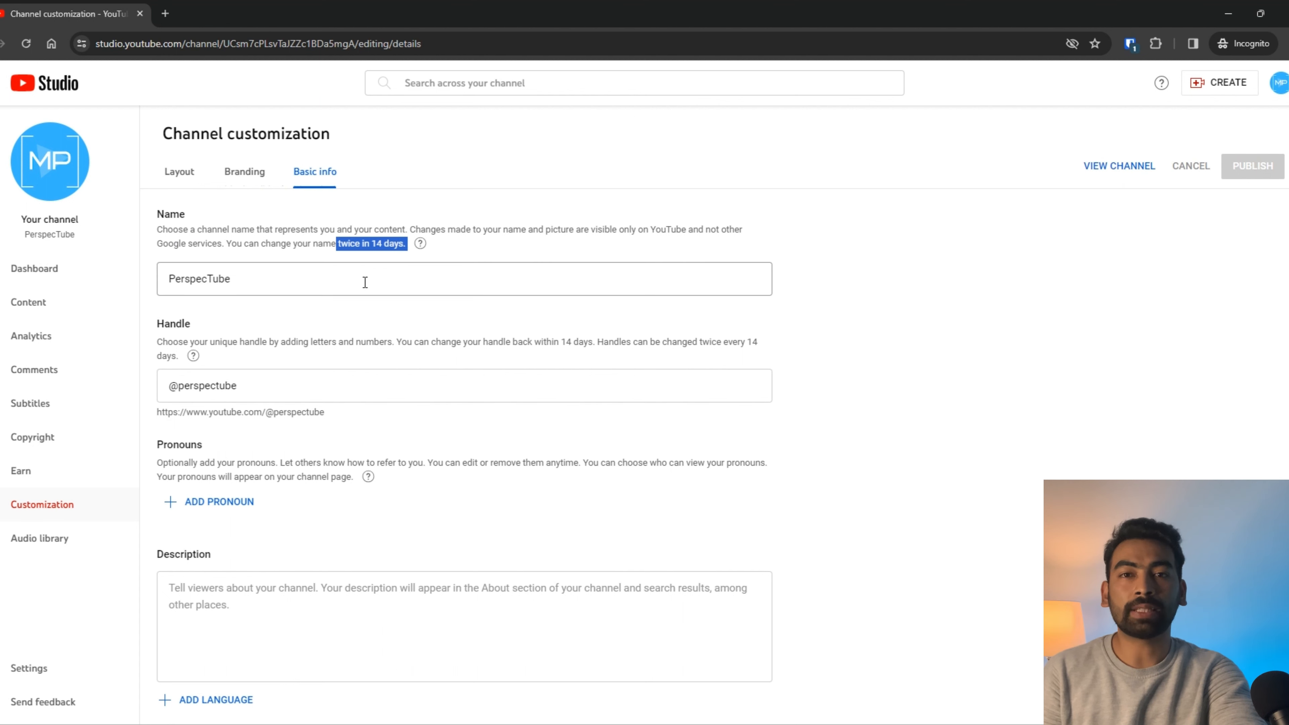
click(253, 276)
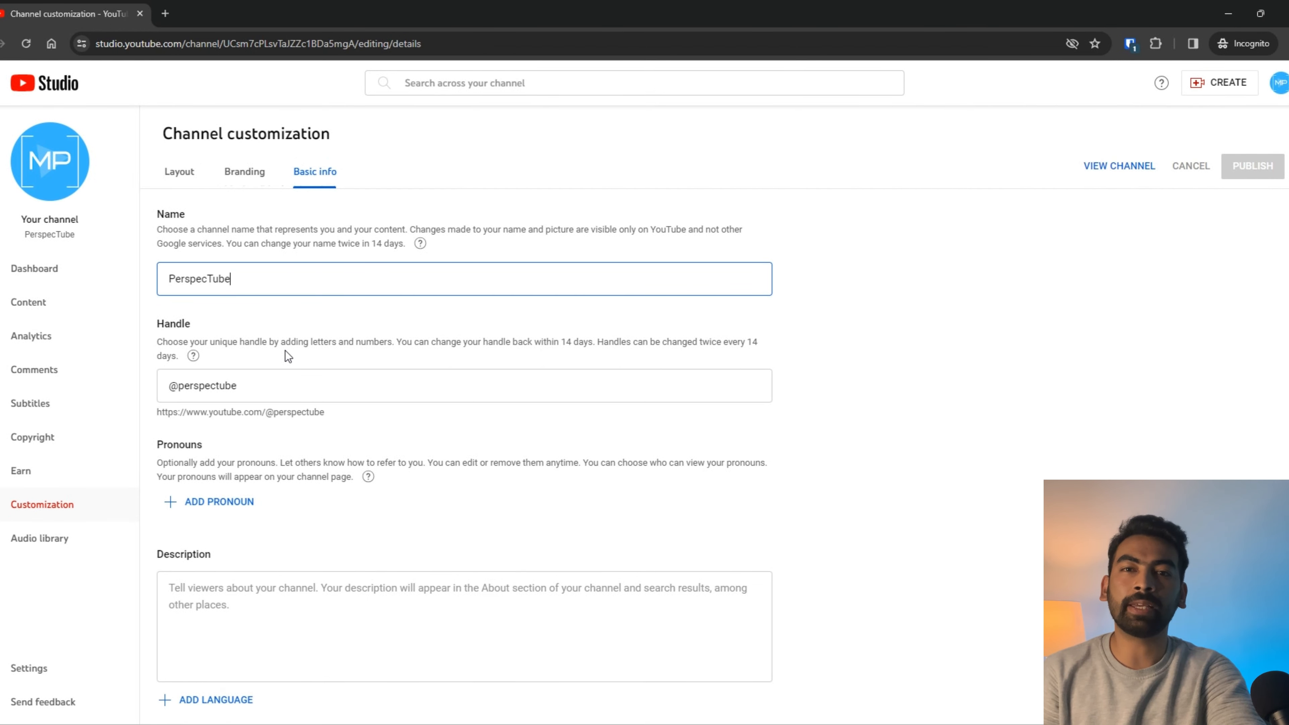
drag(287, 385, 173, 390)
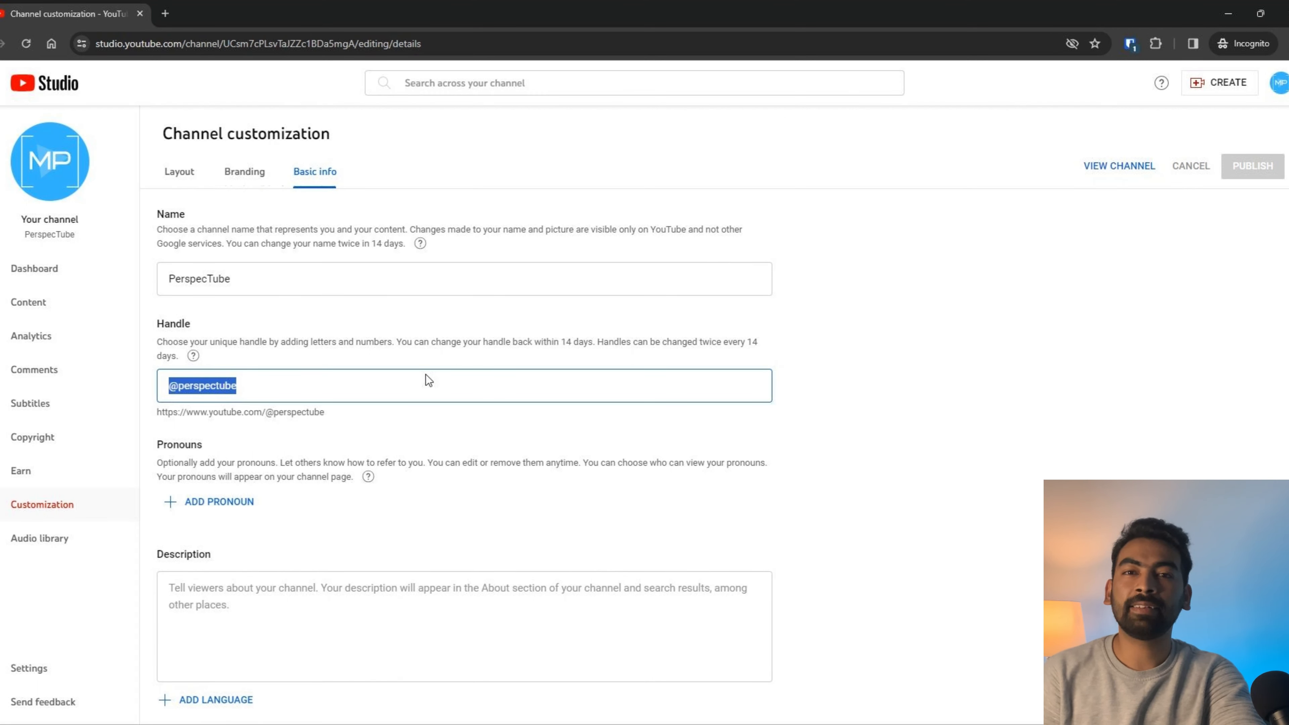
click(312, 389)
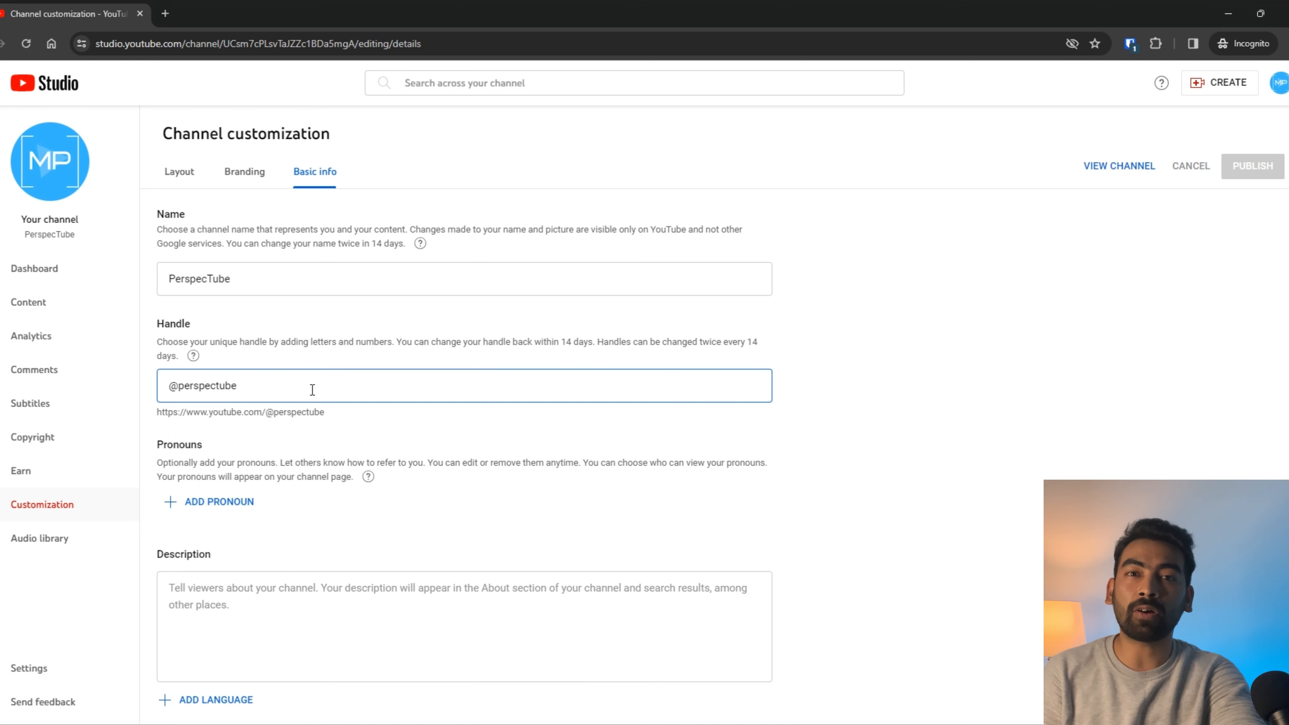
text(my)
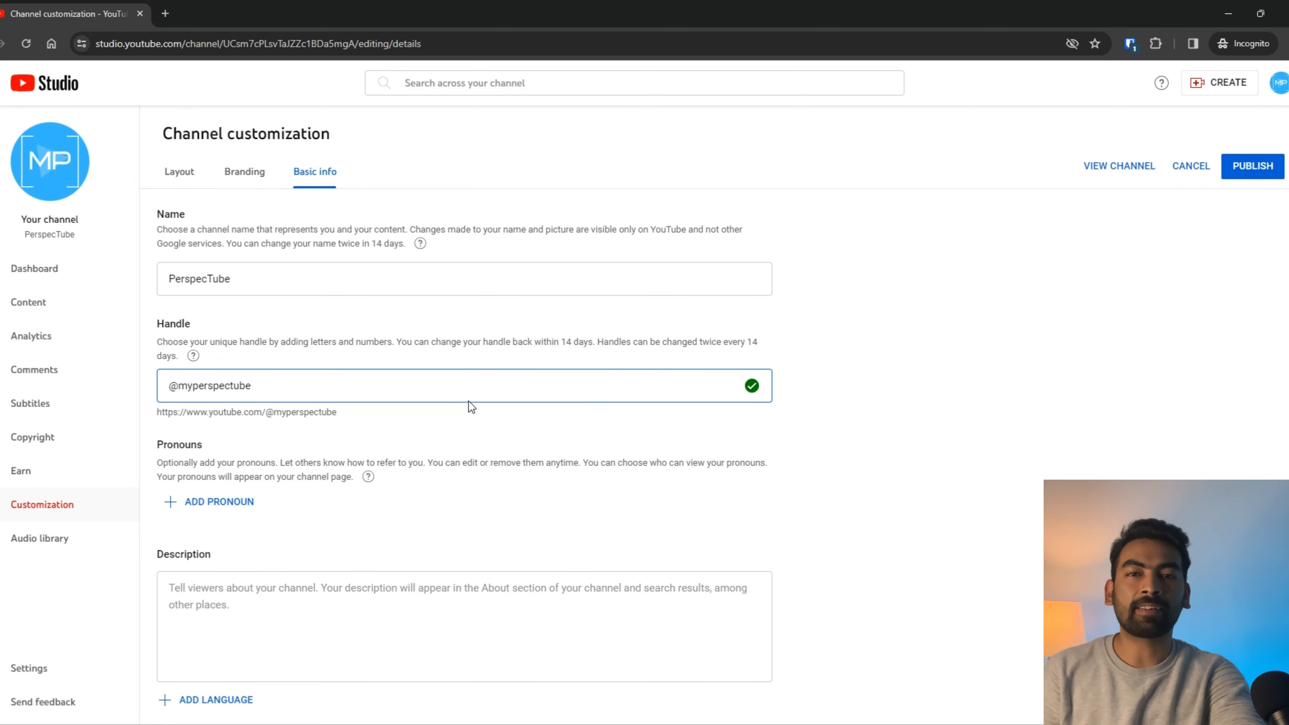
key(BackSpace)
key(BackSpace)
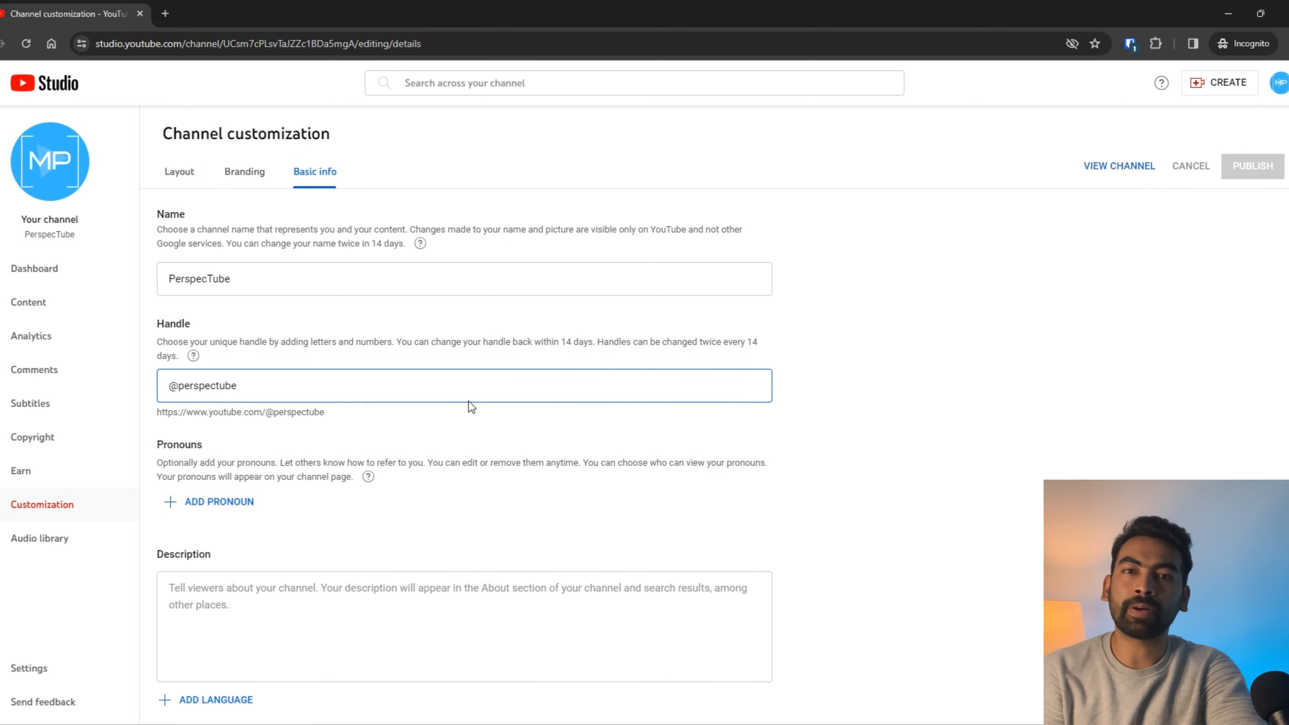
Step: Add a pronoun entry with visibility kept at 'Visible to only my subscribers'
scroll(471, 401, down, 3)
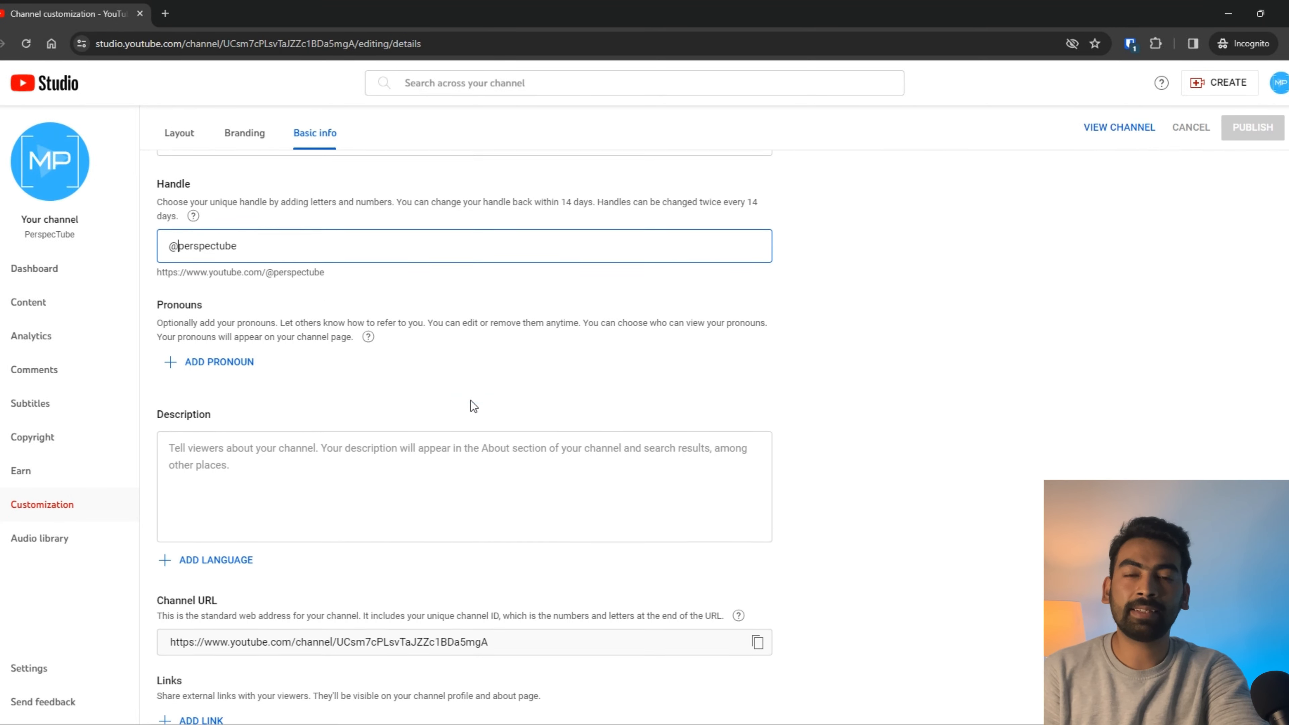
click(235, 367)
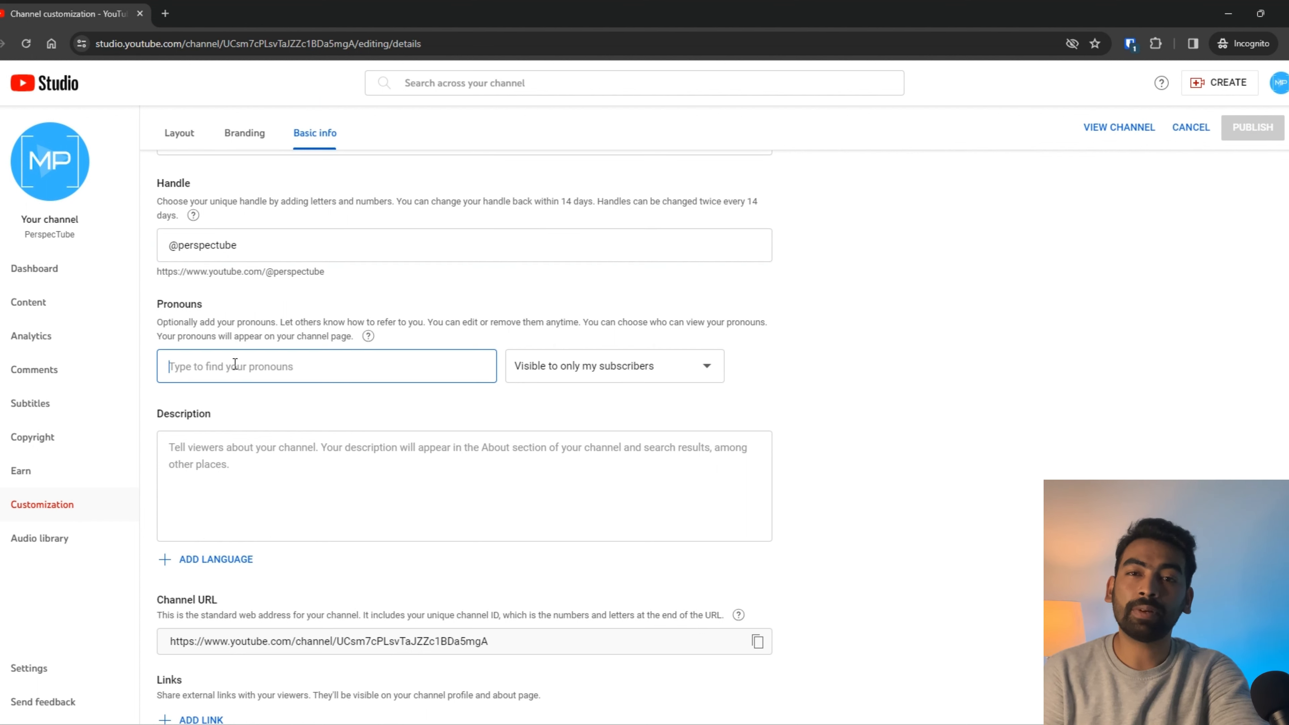
click(640, 375)
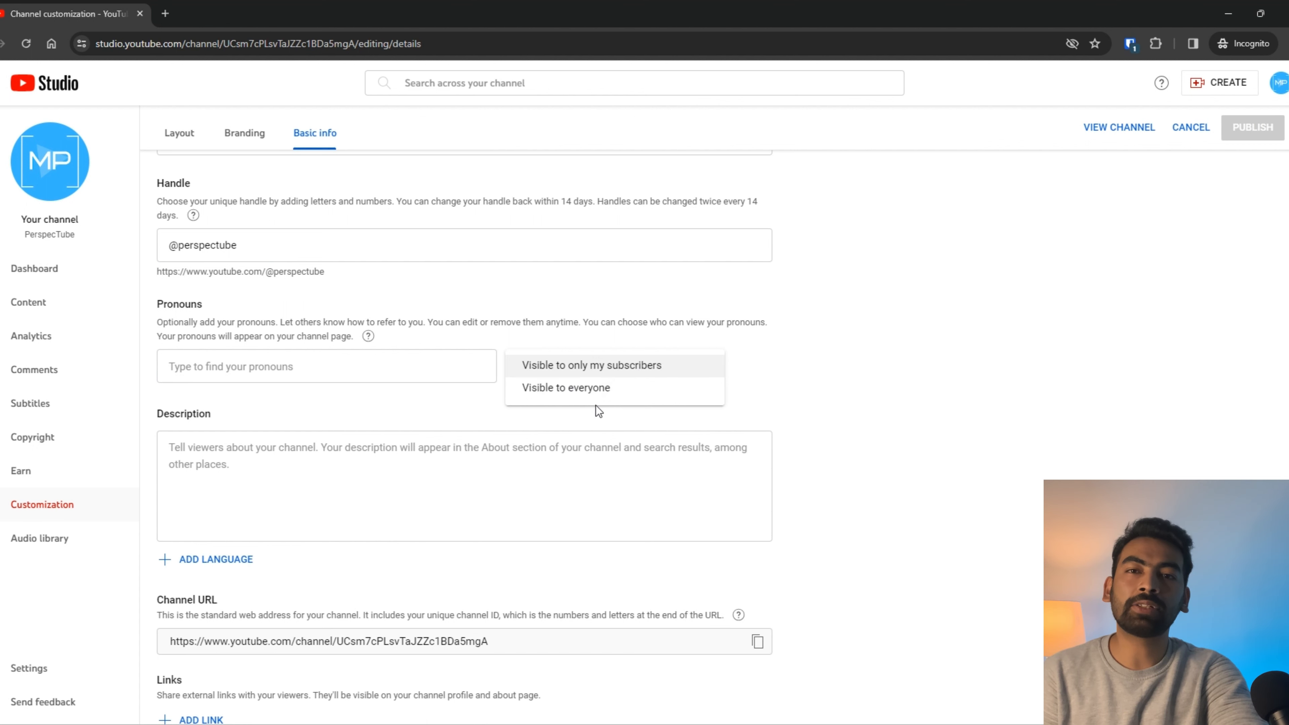
click(808, 363)
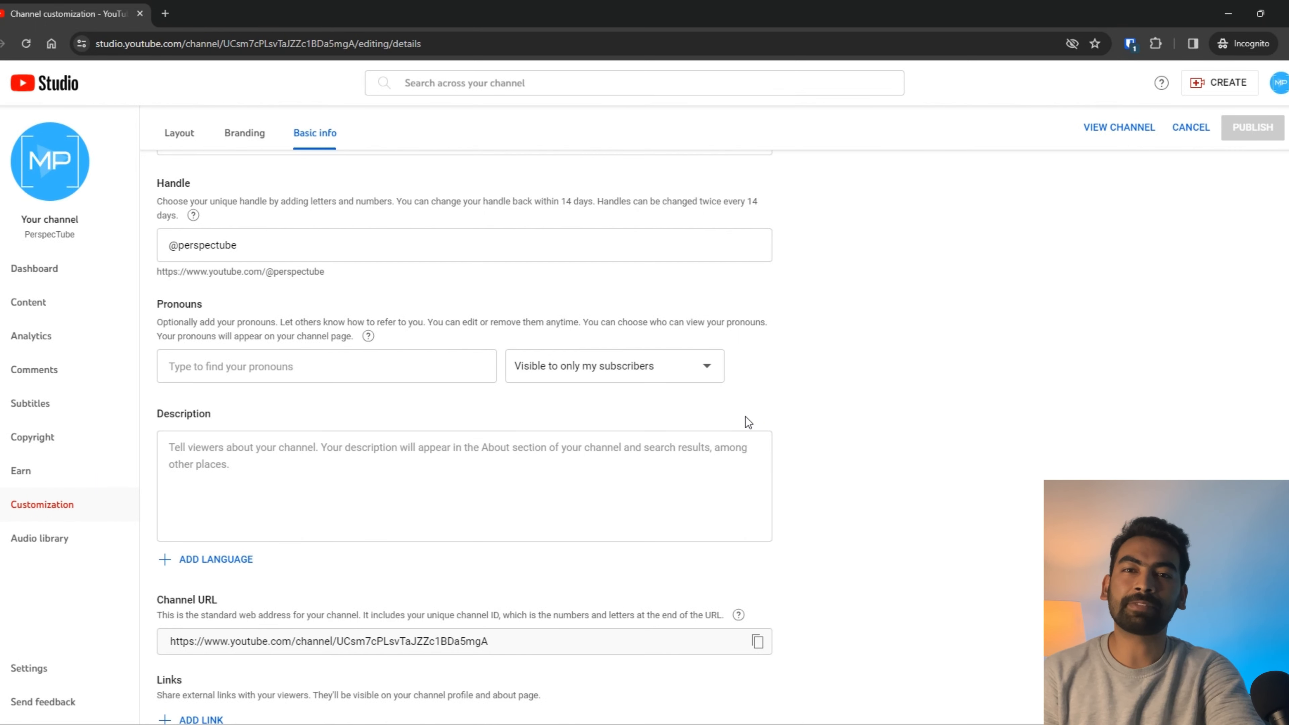
scroll(461, 468, down, 3)
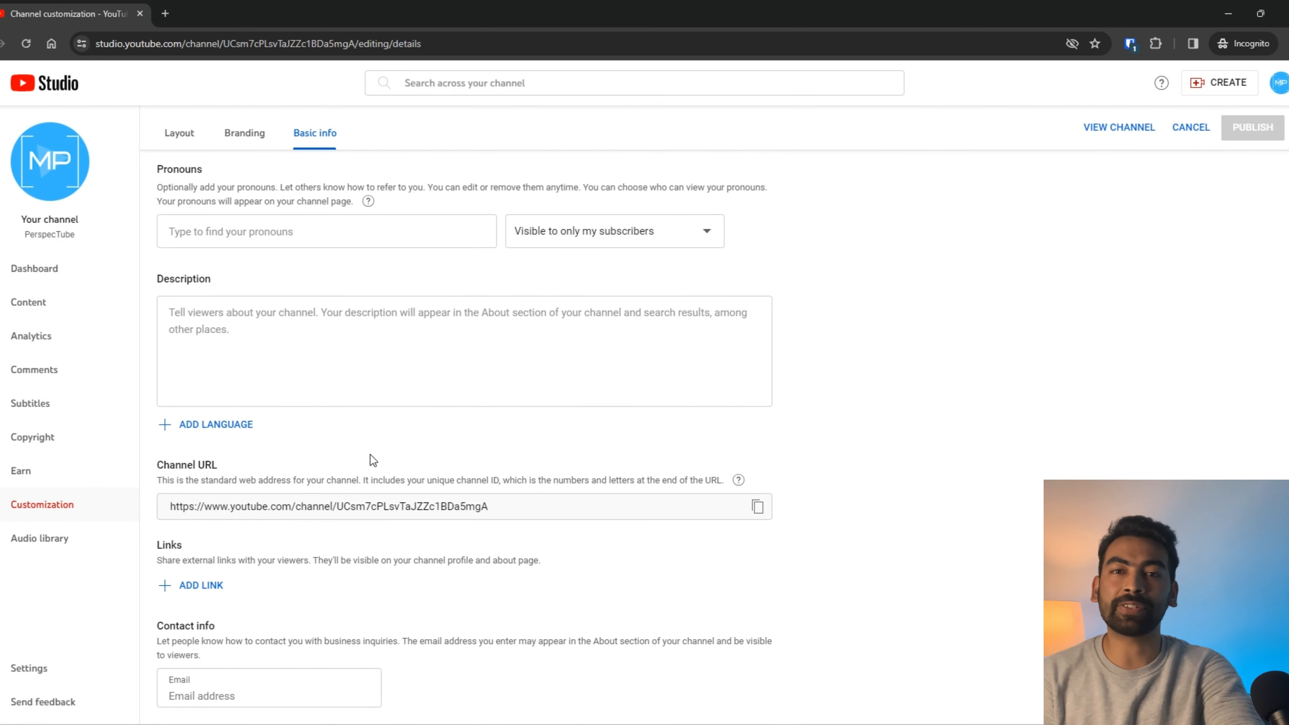
click(389, 353)
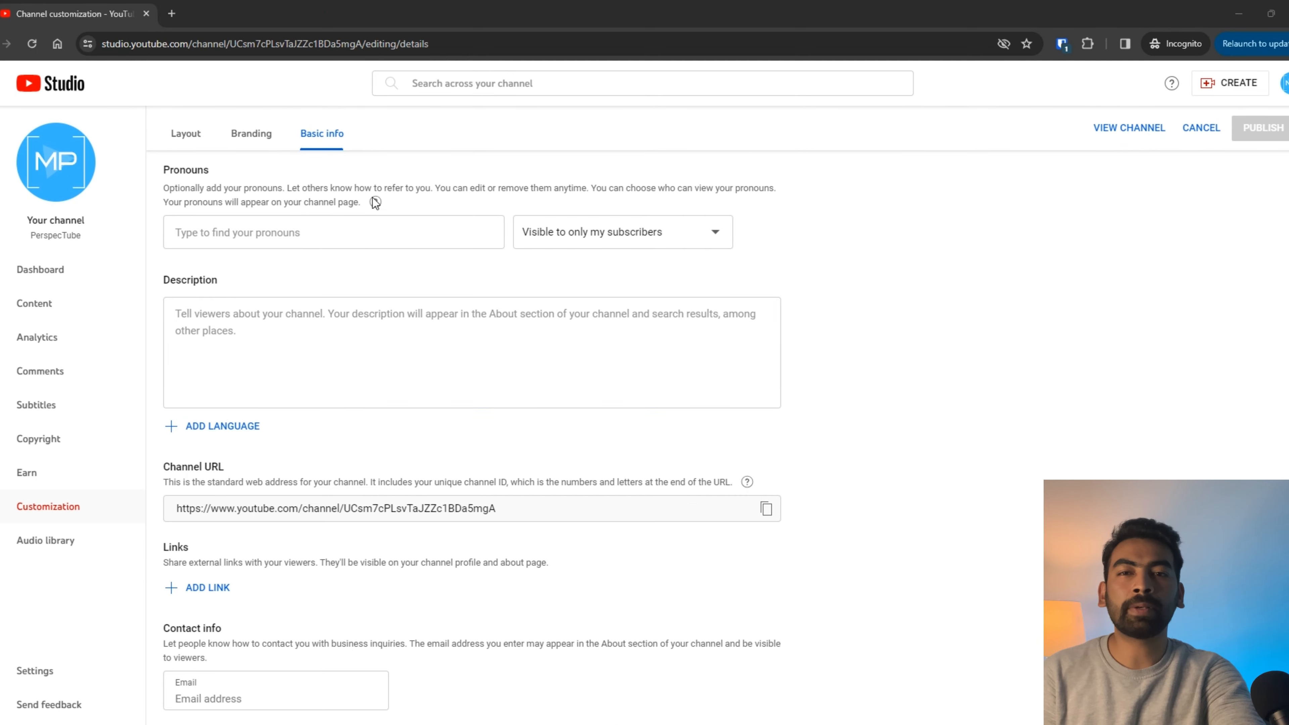
Step: Paste the multi-line PerspecTube welcome description (967/1000 characters) and cancel the translation dialog
click(323, 315)
text(🎥 Welcome to PerspecTube, your ultimate destination for leveling up your video skills and online influence! 💡 Dive into expert insights, practical tips, and tailored content designed to empower creators like you. 🛠️ Explore our extensive collection of in-depth gear reviews, where we meticulously dissect the latest gadgets and equipment to help you make informed decisions. 💼 Join us for exciting unboxings, as we unveil the newest tools and tech that will elevate your content creation game. 🔧 And don't miss out on our treasure trove of tips and tricks, where we share invaluable knowledge to help you refine your craft and stand out from the crowd. 🚀 Whether you're a seasoned pro or just starting out, our mission is to provide you with the resources and support you need to succeed in the ever-evolving world of content creation. 🔔 Subscribe now and join our community of like-minded creators on a journey towards mastering the art of content creation!)
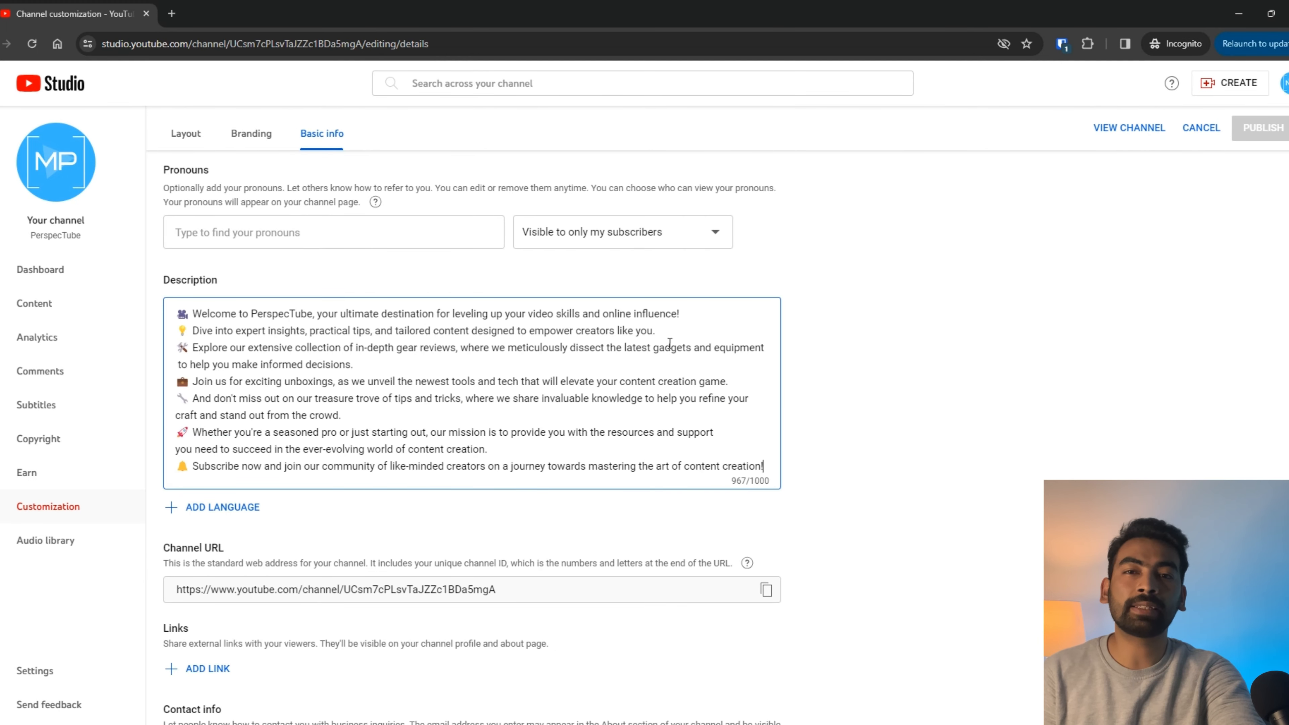
scroll(678, 356, down, 1)
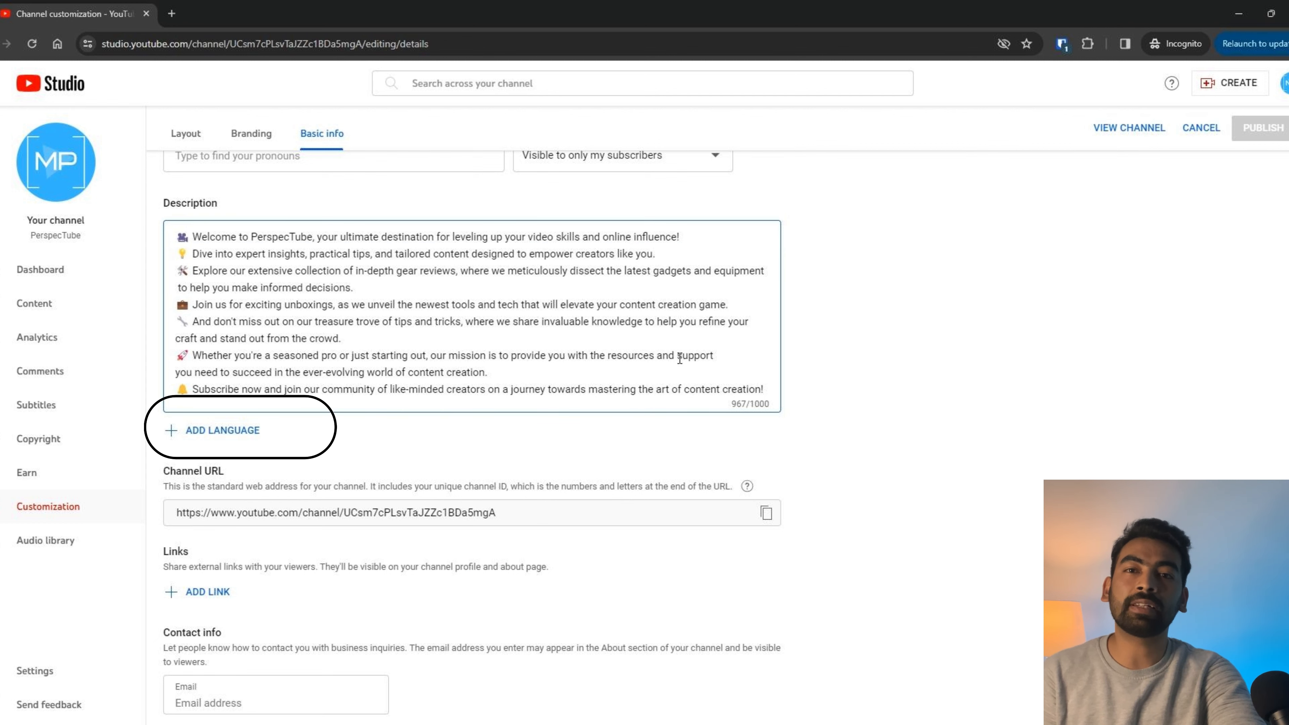
click(222, 430)
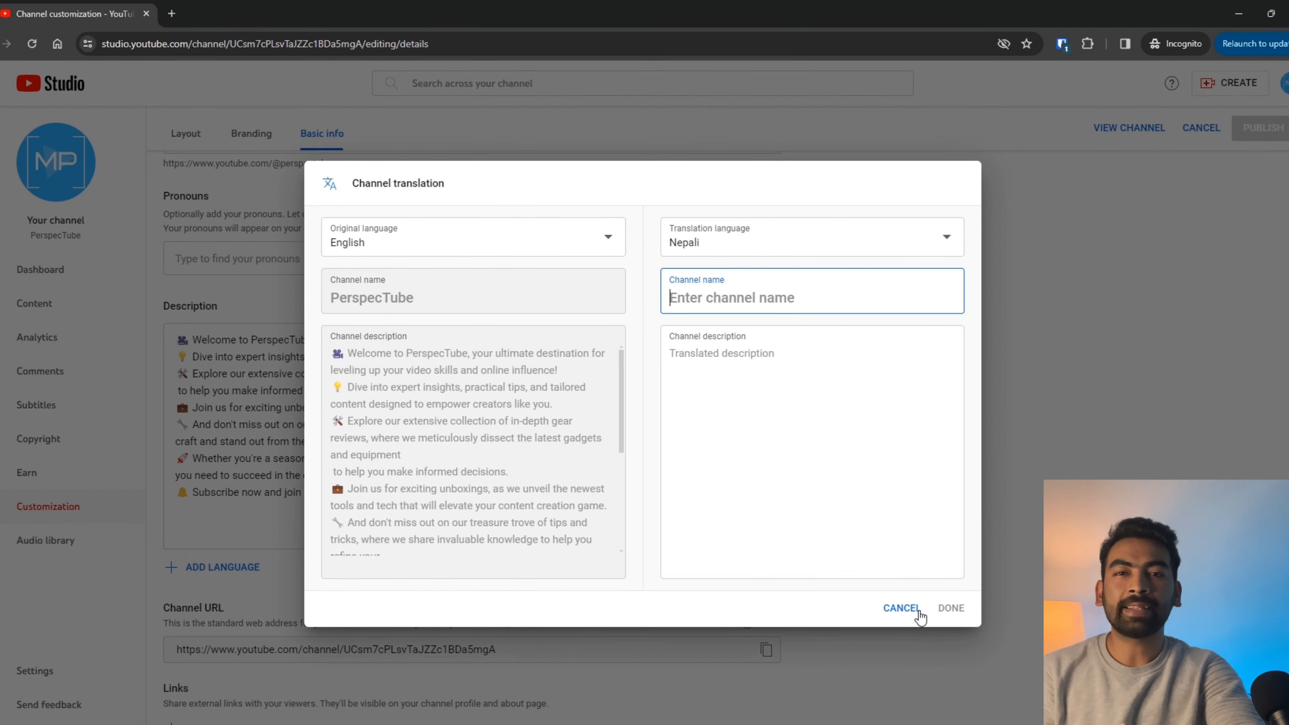
click(901, 608)
drag(512, 513, 135, 507)
key(ctrl+c)
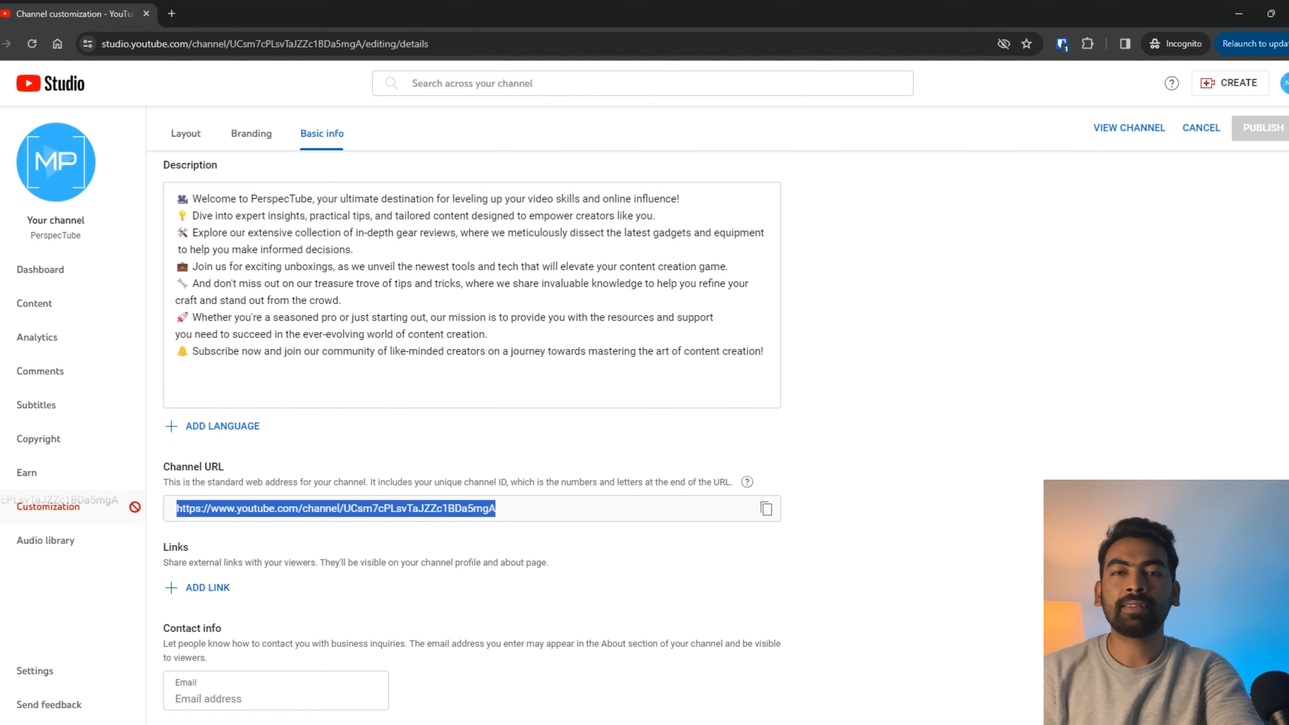
click(178, 15)
key(ctrl+v)
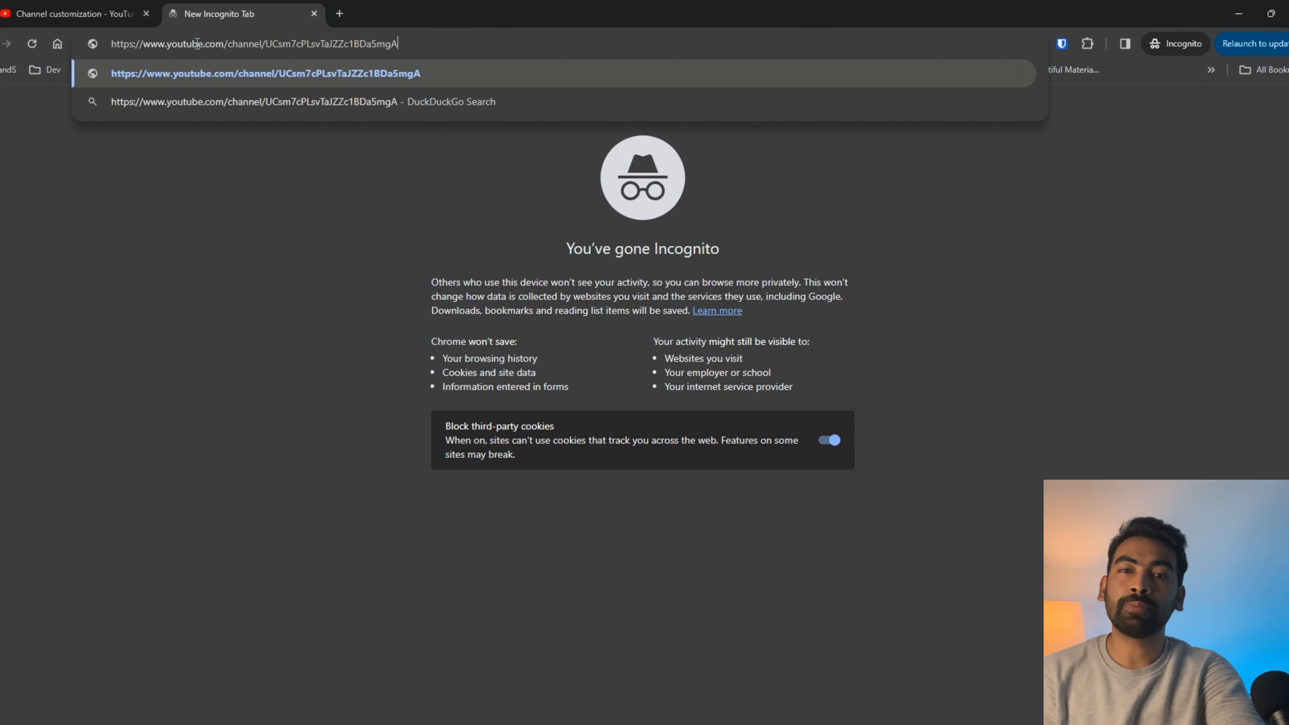
key(Return)
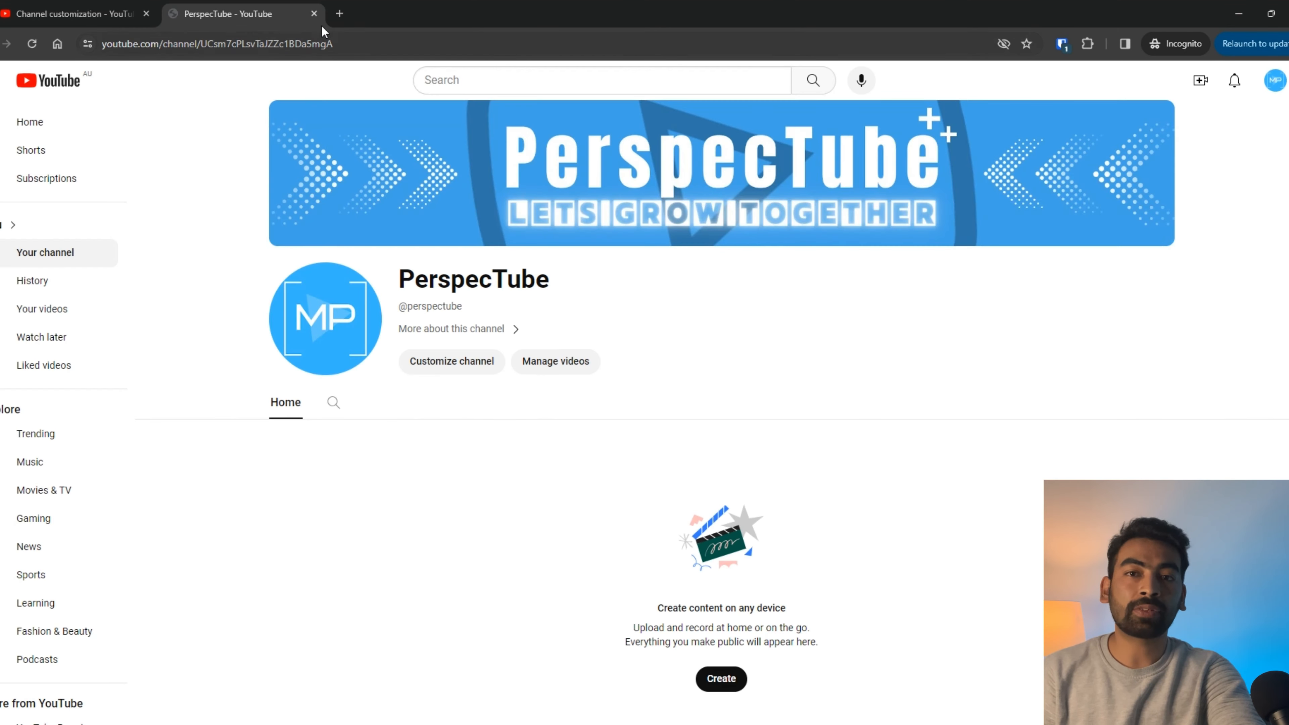
click(313, 14)
scroll(331, 305, up, 5)
drag(331, 305, 163, 305)
scroll(332, 402, down, 4)
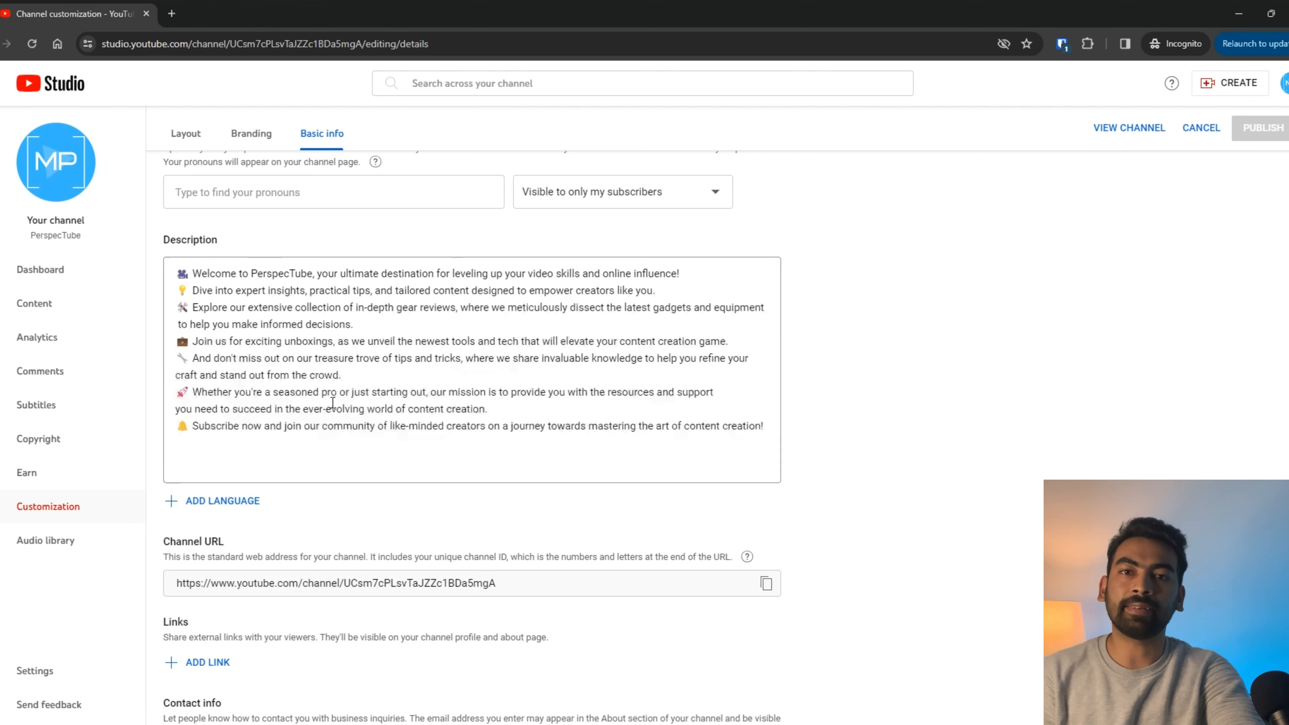
scroll(333, 403, down, 1)
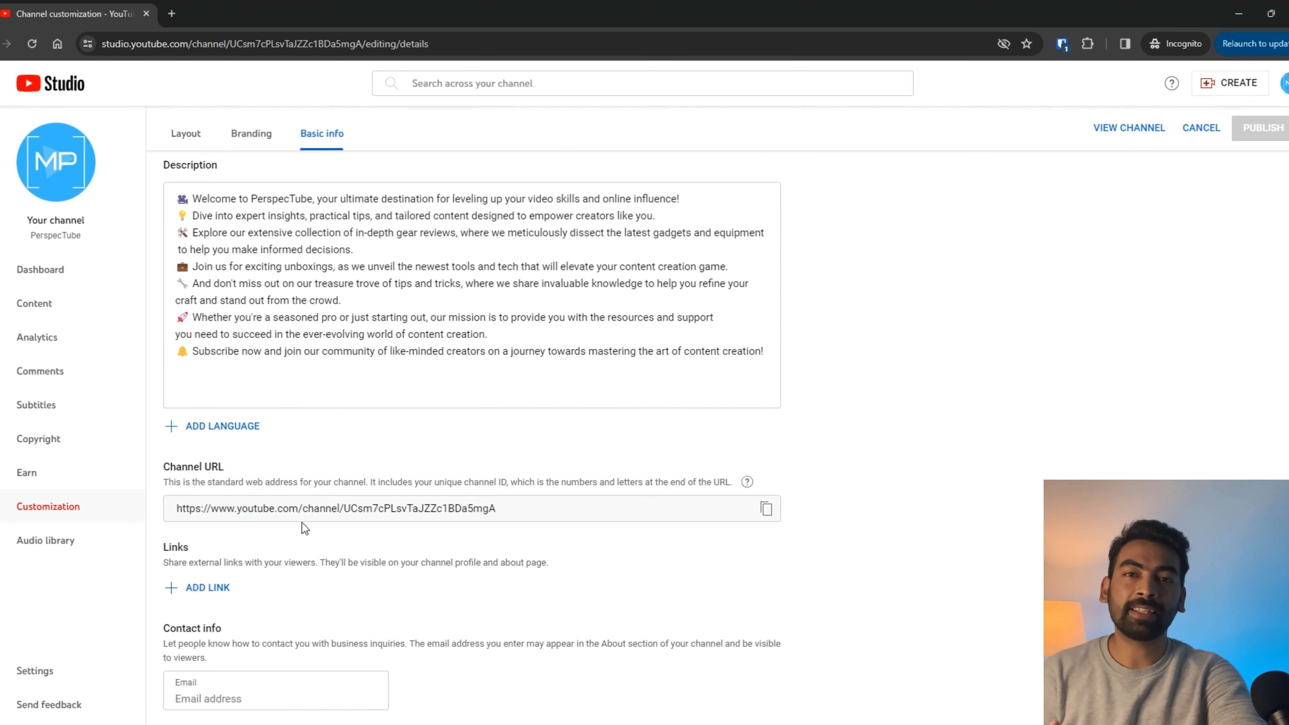
Step: Add a new link, trying Contact, Website and Merch before titling it 'Subscri'
click(226, 589)
text(Contact)
key(ctrl+a)
text(We)
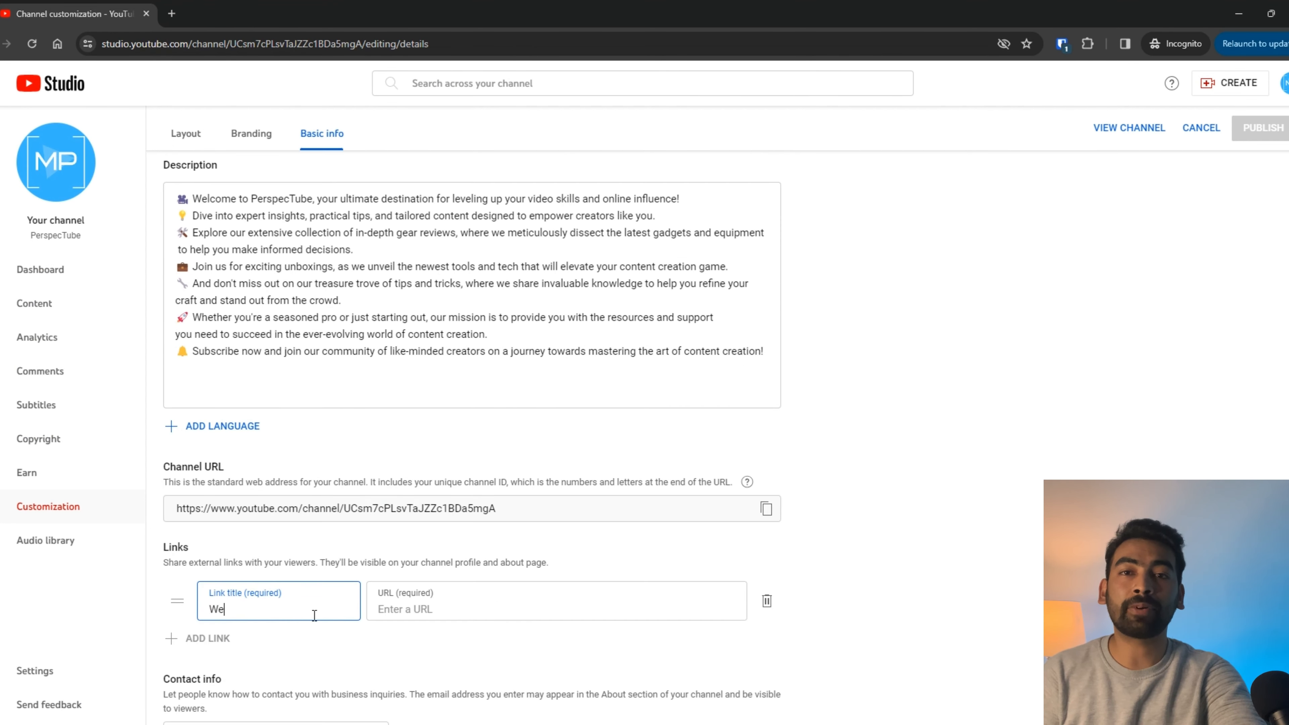
text(bsite)
key(ctrl+a)
text(Merch)
key(ctrl+a)
key(BackSpace)
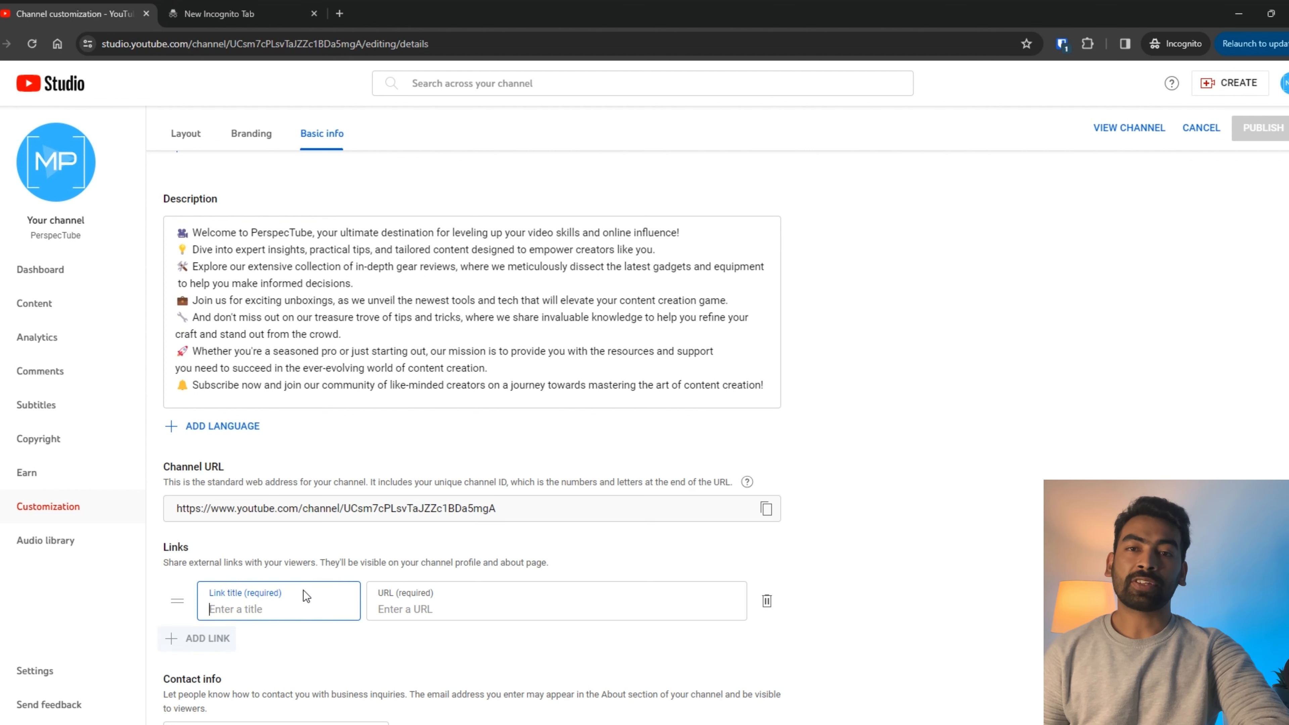
text(Subscr)
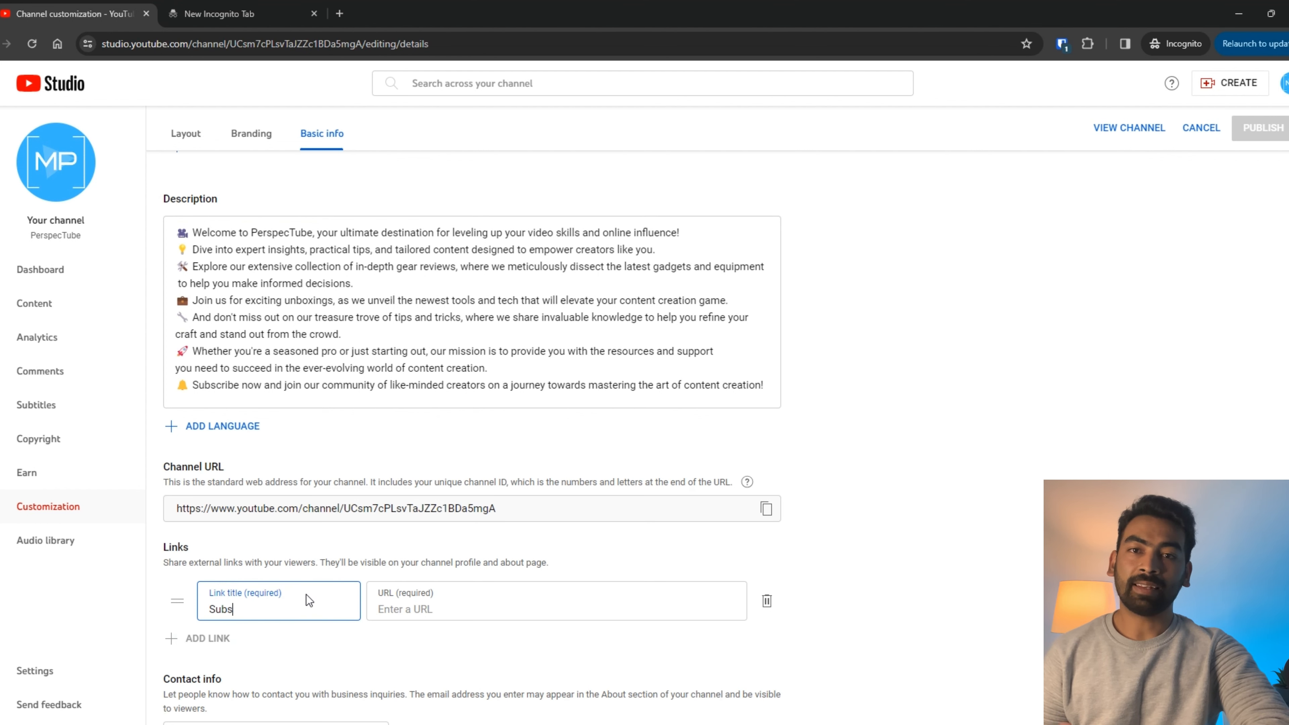
text(i)
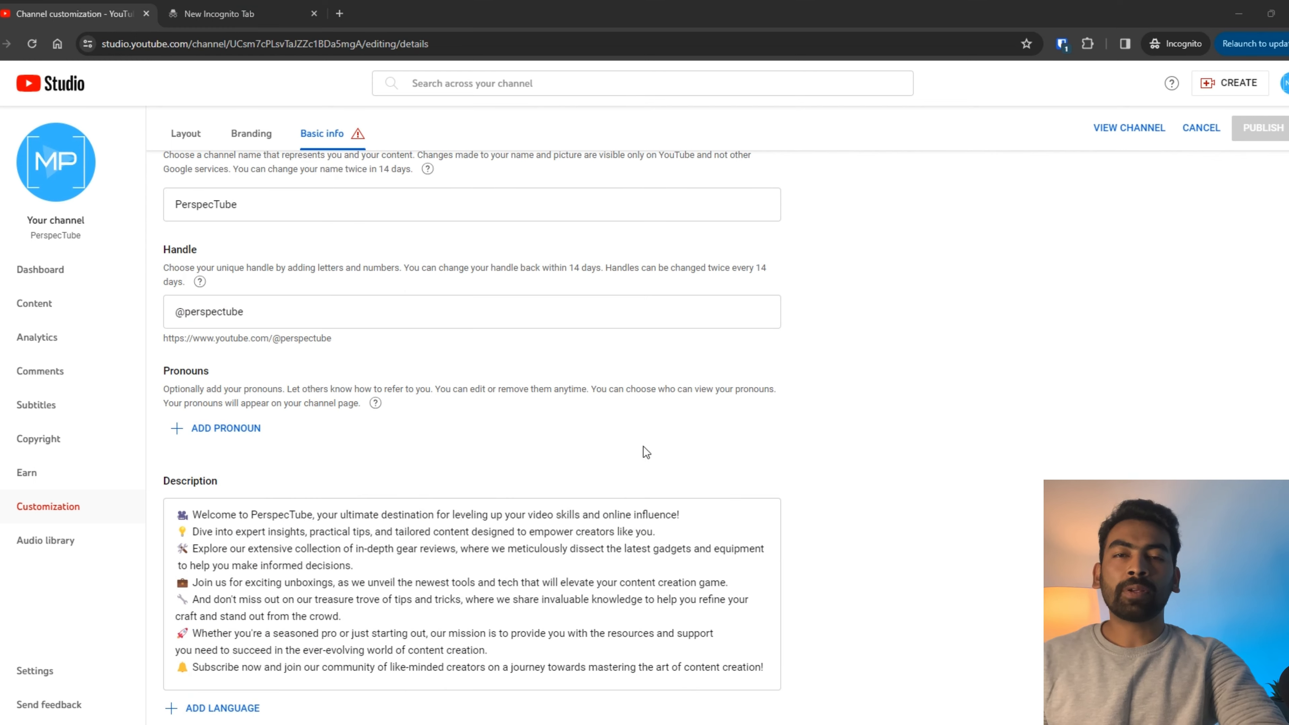
drag(355, 340, 156, 339)
right_click(272, 337)
click(308, 352)
scroll(466, 550, down, 6)
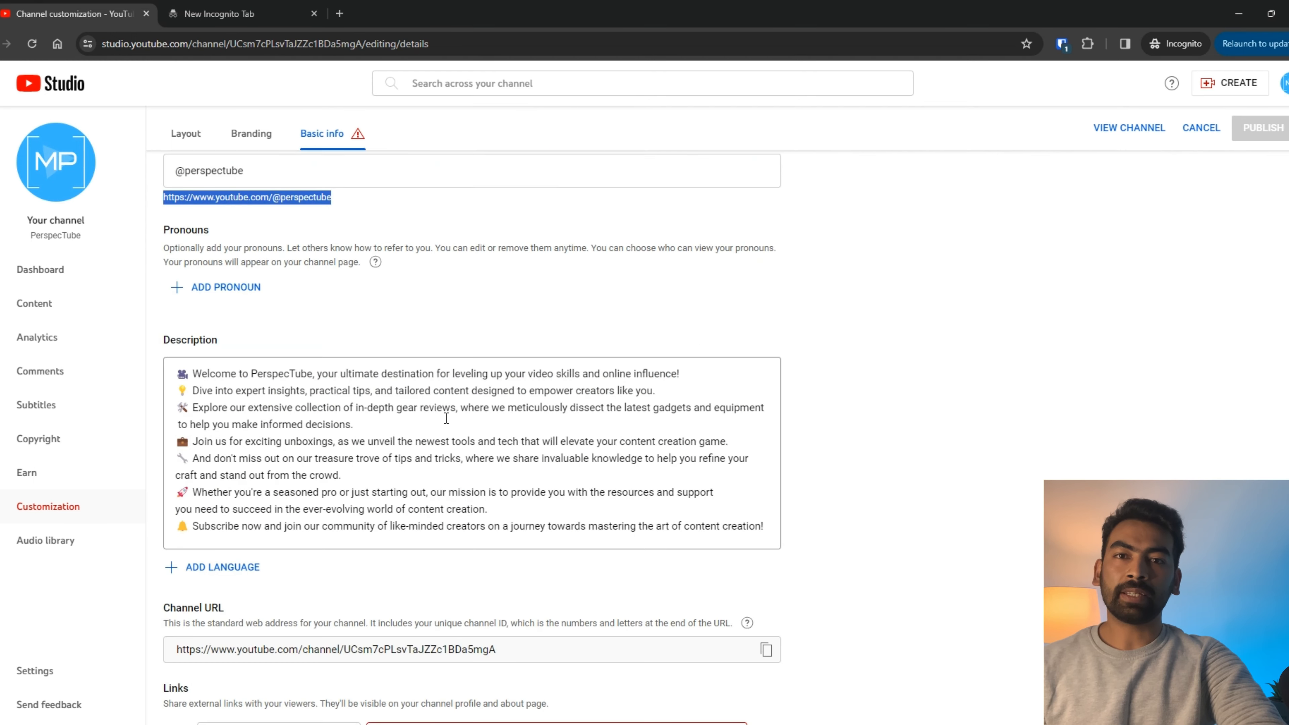
right_click(512, 541)
click(517, 364)
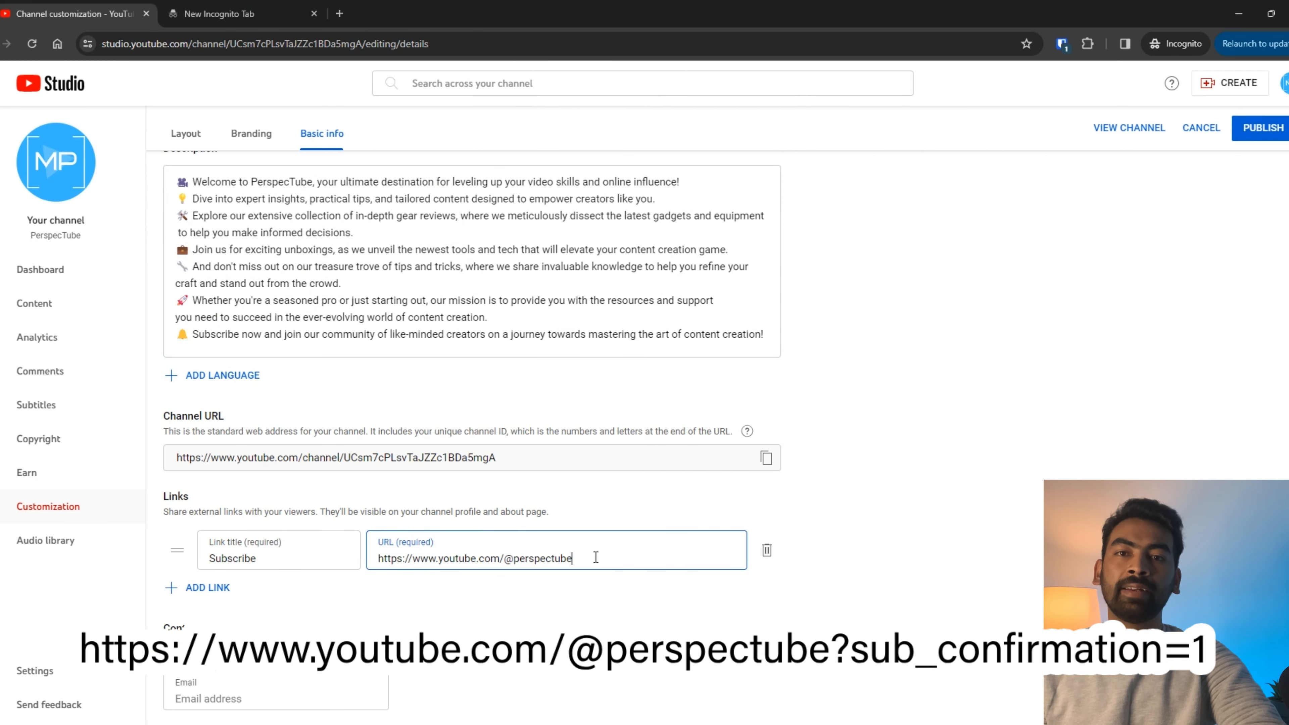
text(?sub_co)
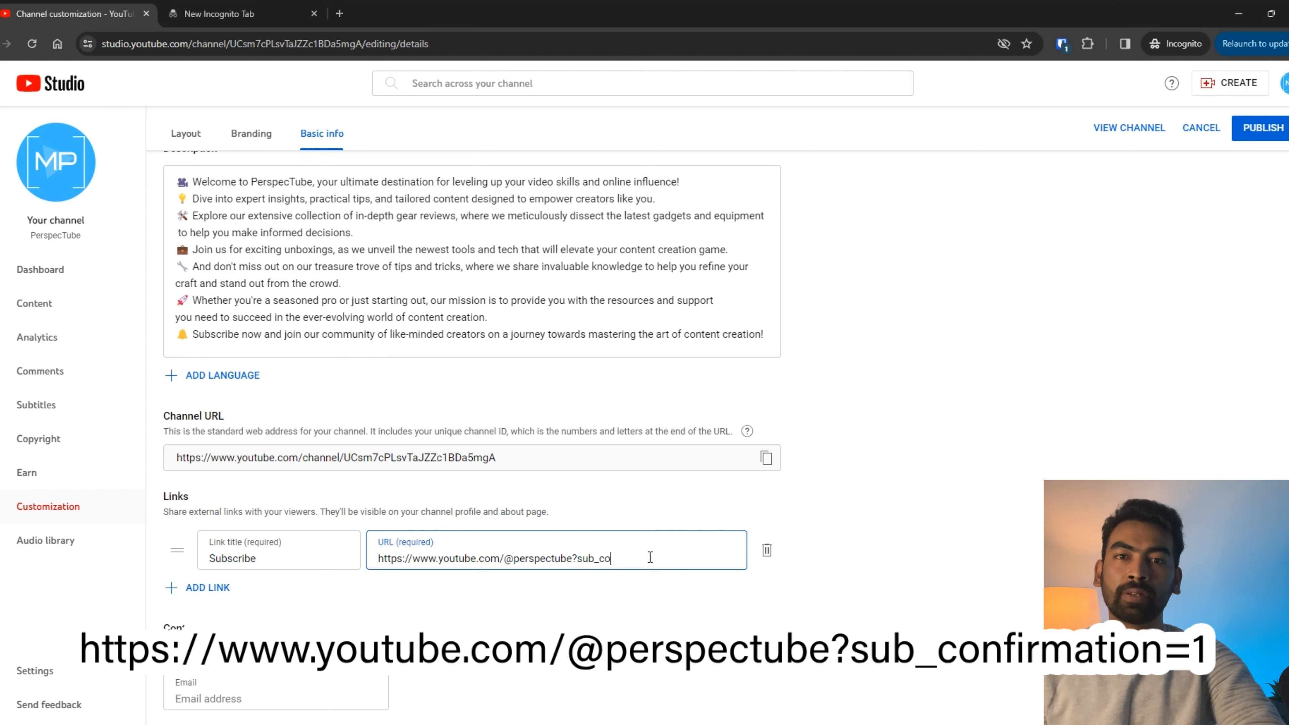
text(firmation=1)
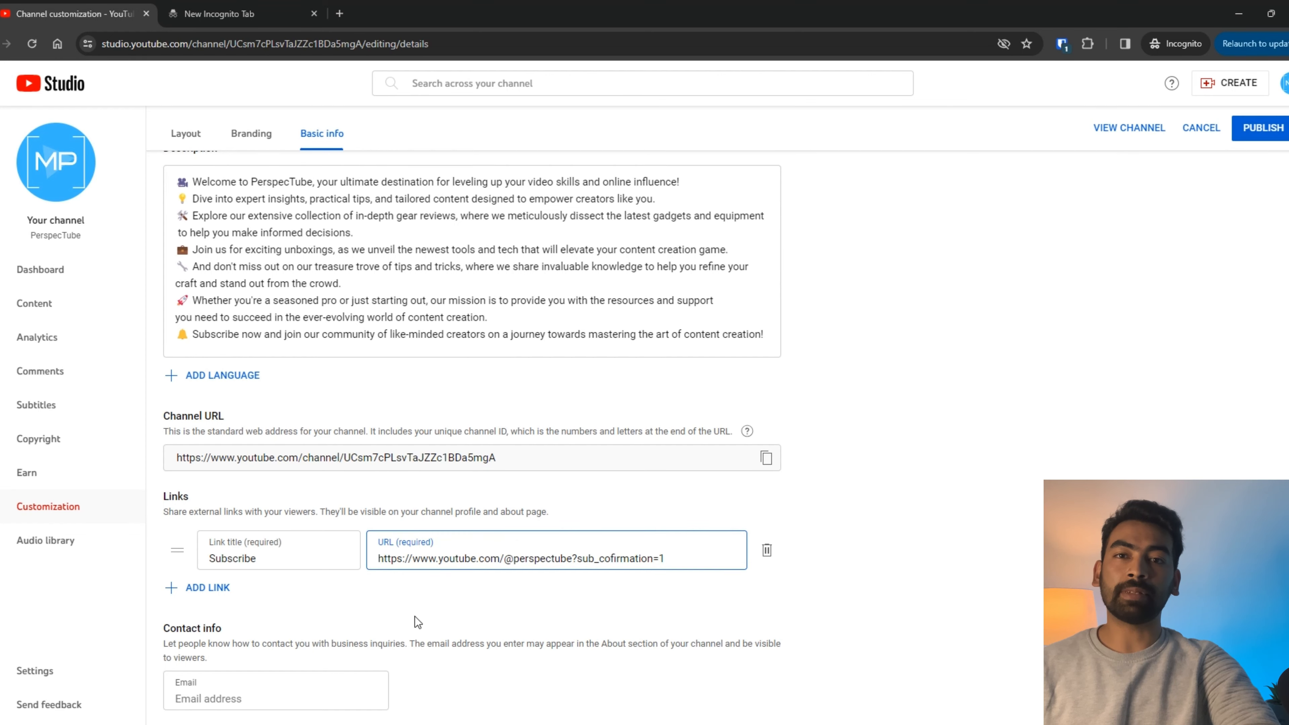
Step: Enter the channel's contact e-mail, publish the Basic info changes, and open the live channel
click(256, 686)
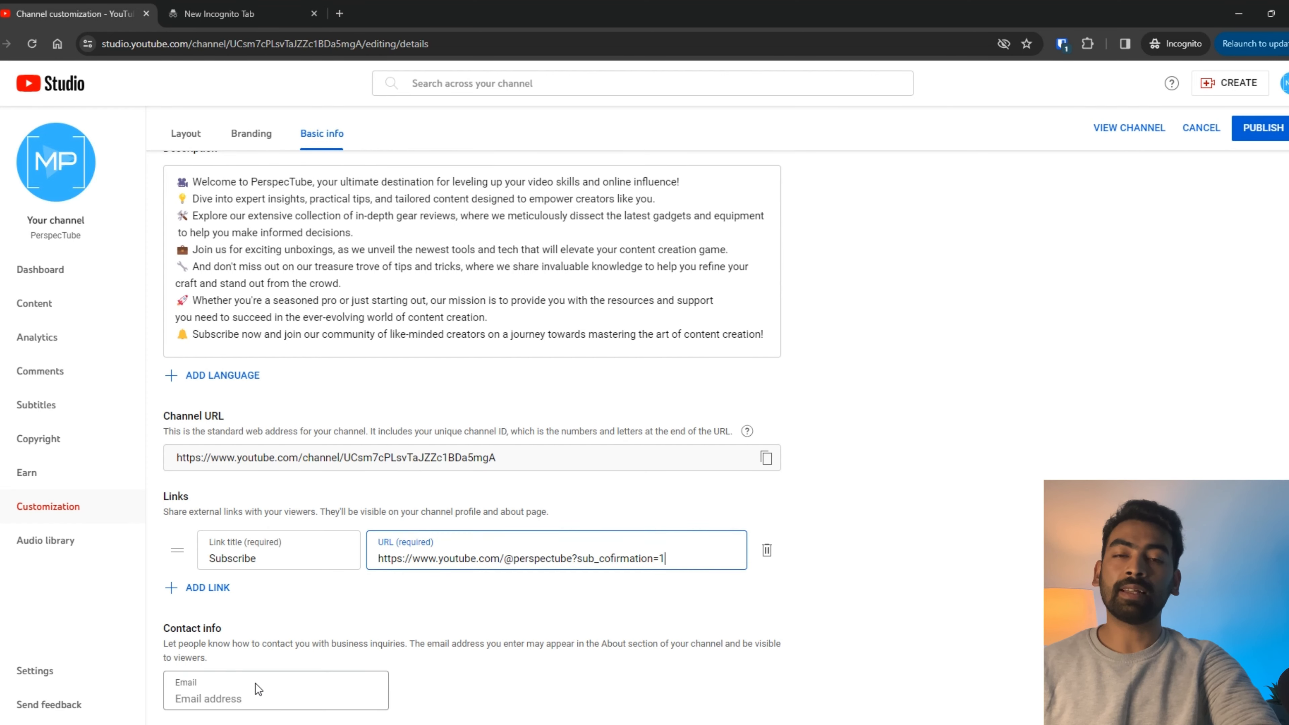
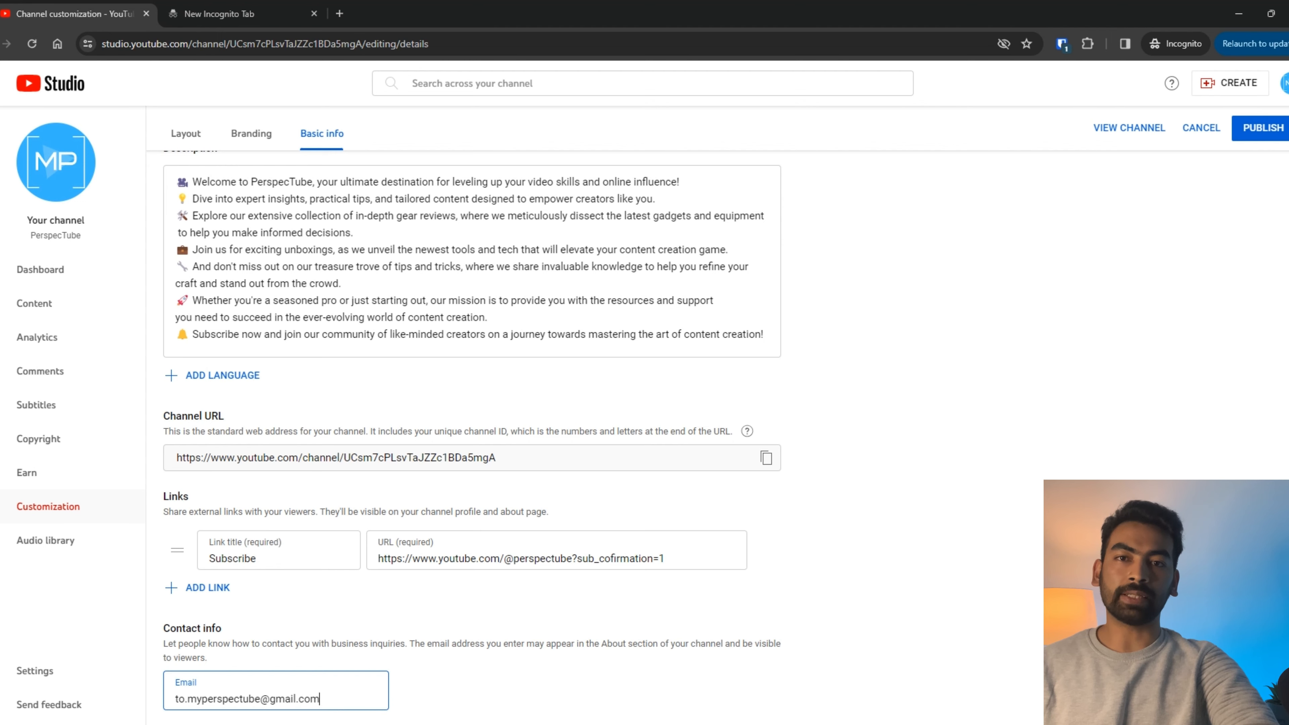
scroll(856, 405, up, 5)
click(1262, 133)
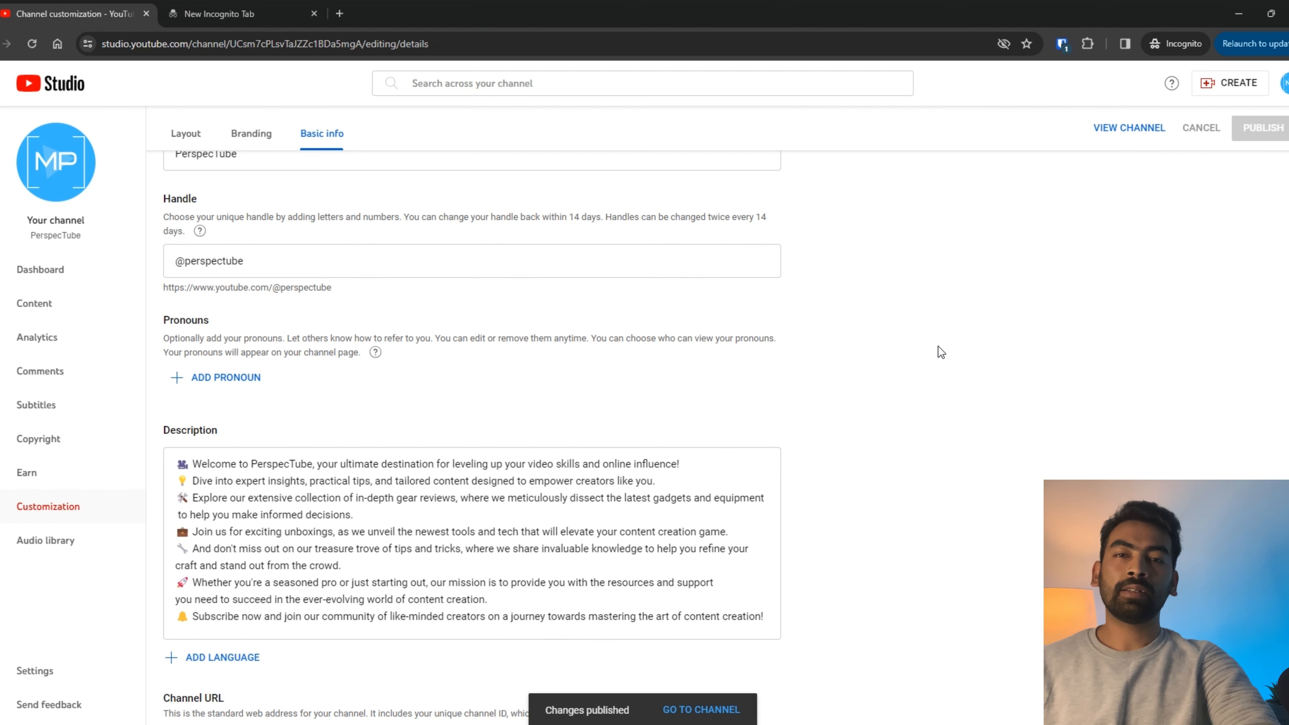
click(726, 717)
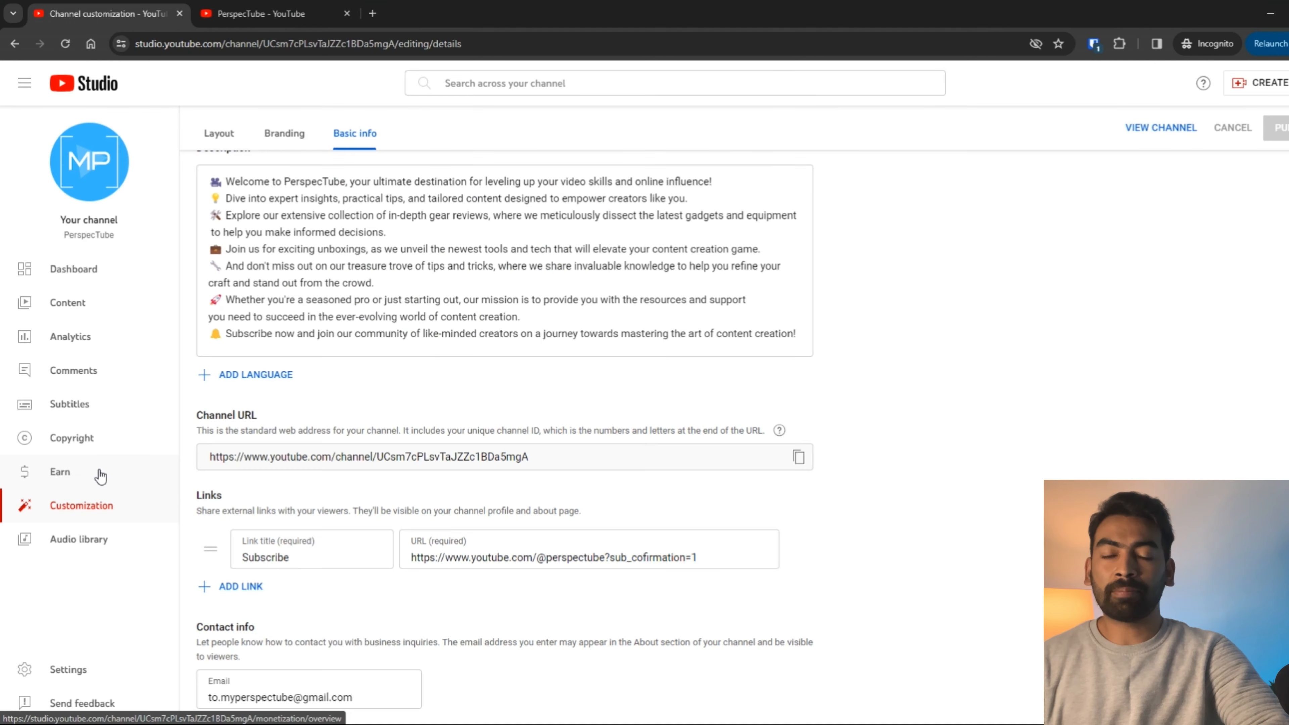
Step: Open the Earn page and expand then collapse the Memberships, Supers and Shopping benefits
click(96, 473)
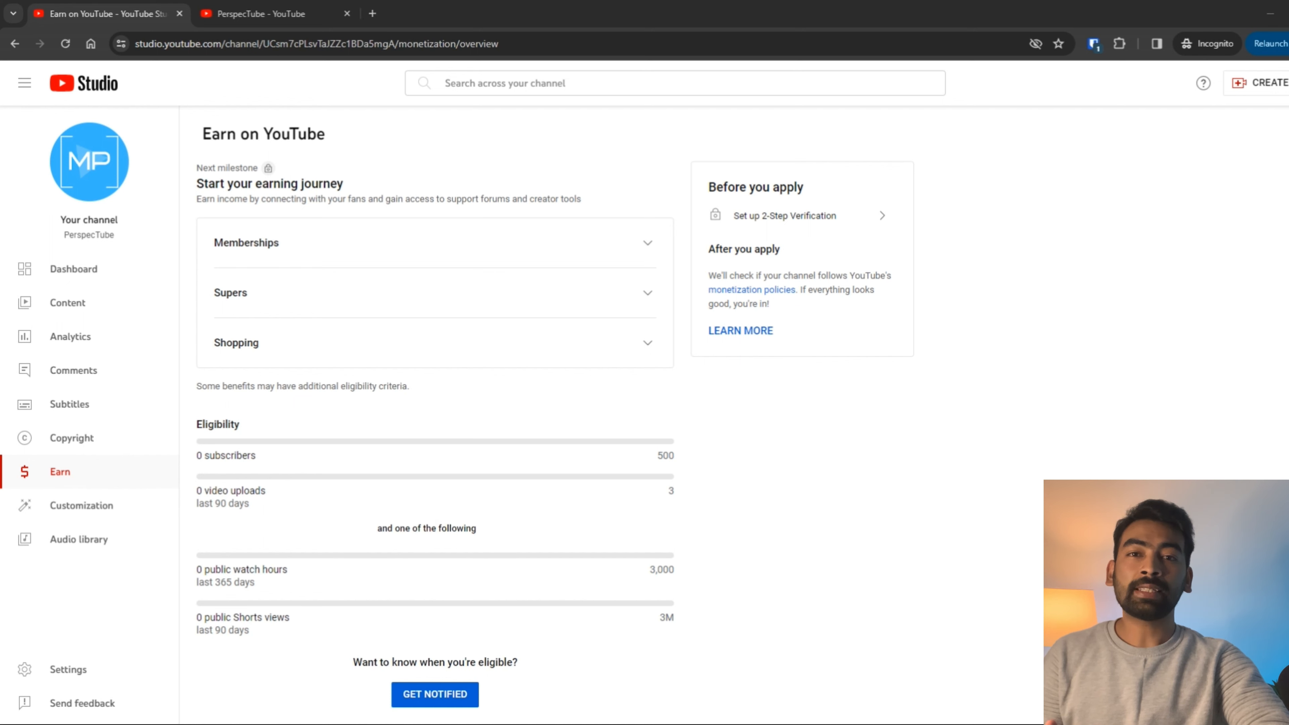
click(376, 243)
click(375, 243)
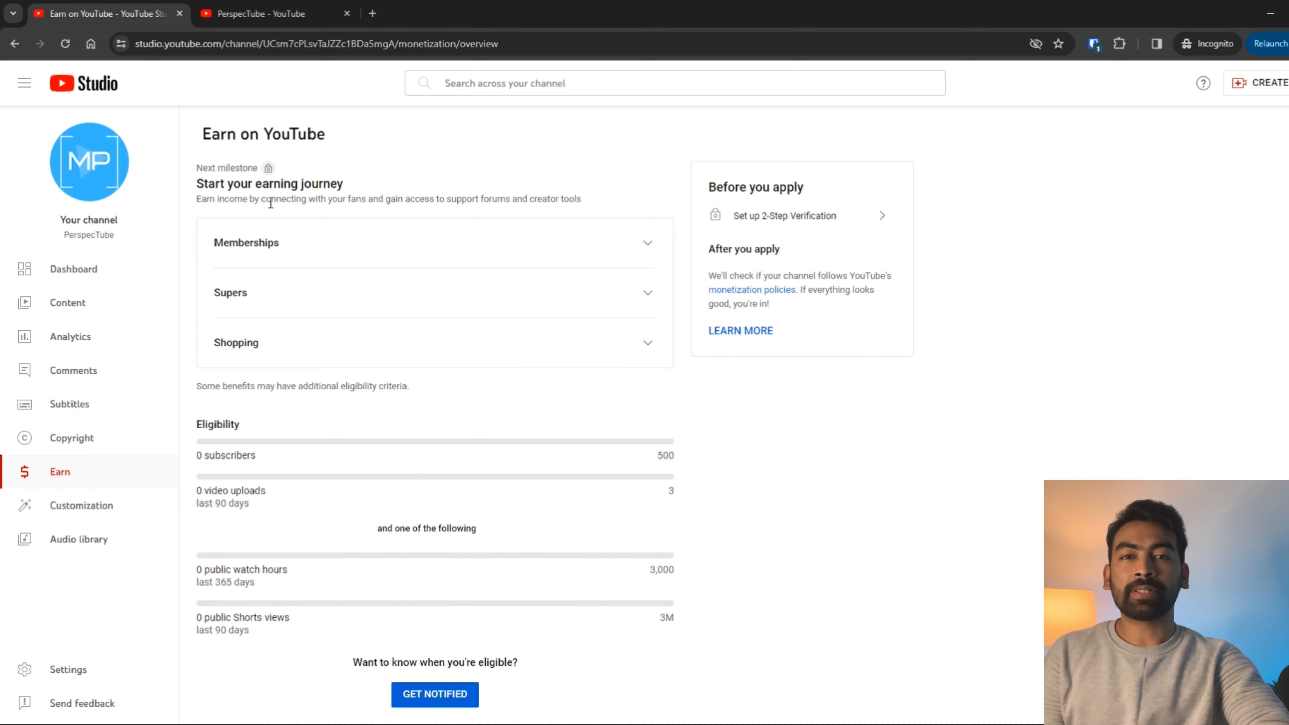
click(284, 305)
click(285, 295)
click(299, 350)
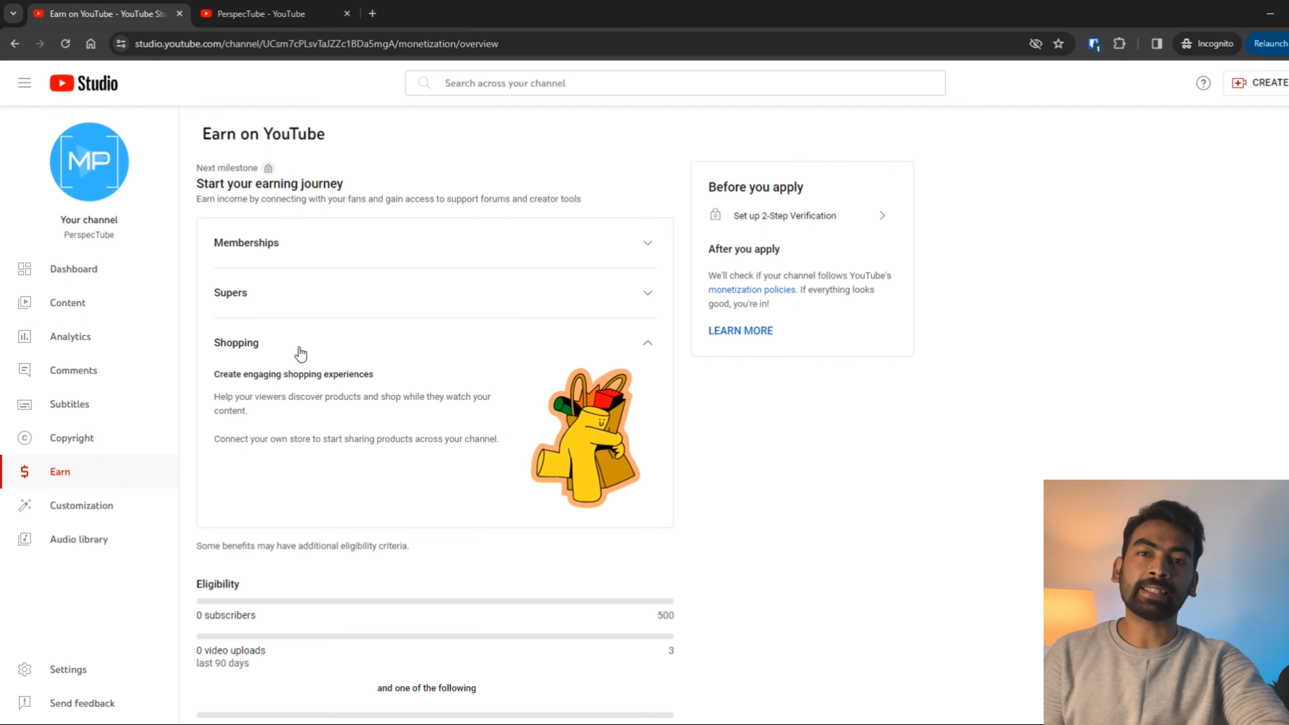
click(300, 351)
Step: Highlight the eligibility requirements: 500 subscribers, recent uploads and public watch hours
drag(197, 453, 728, 462)
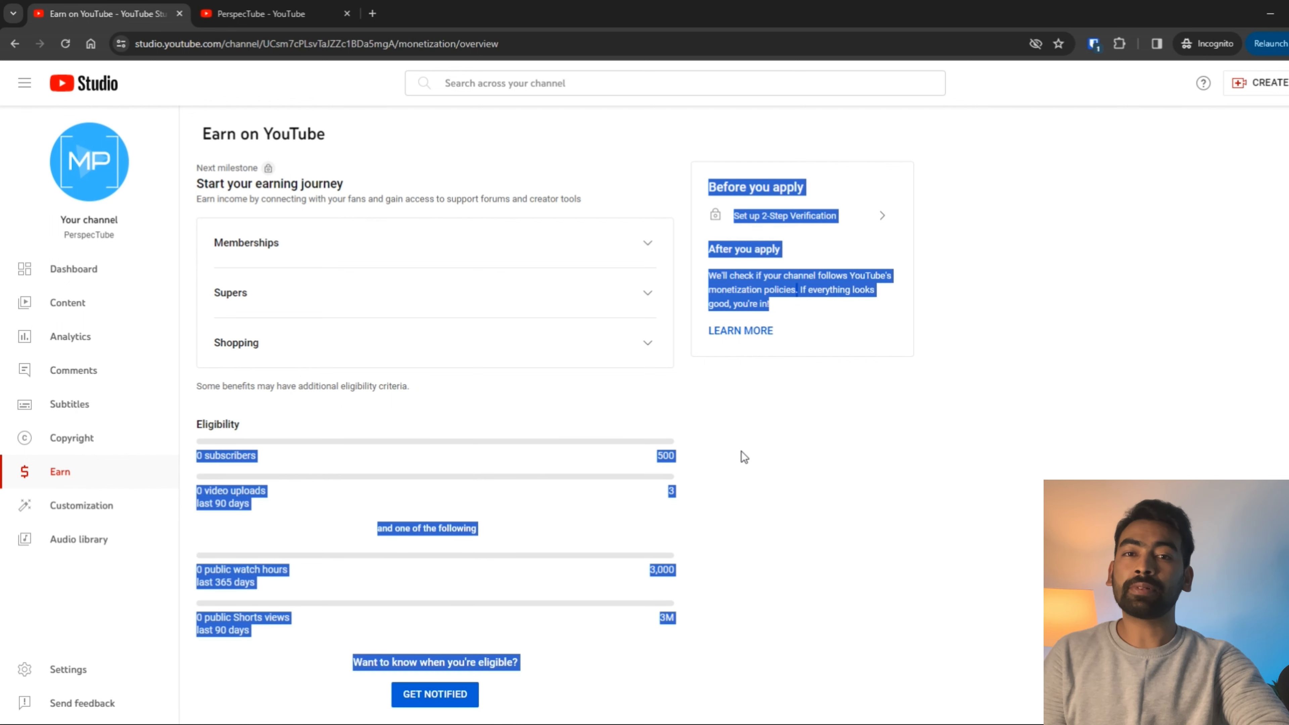
drag(636, 452, 666, 456)
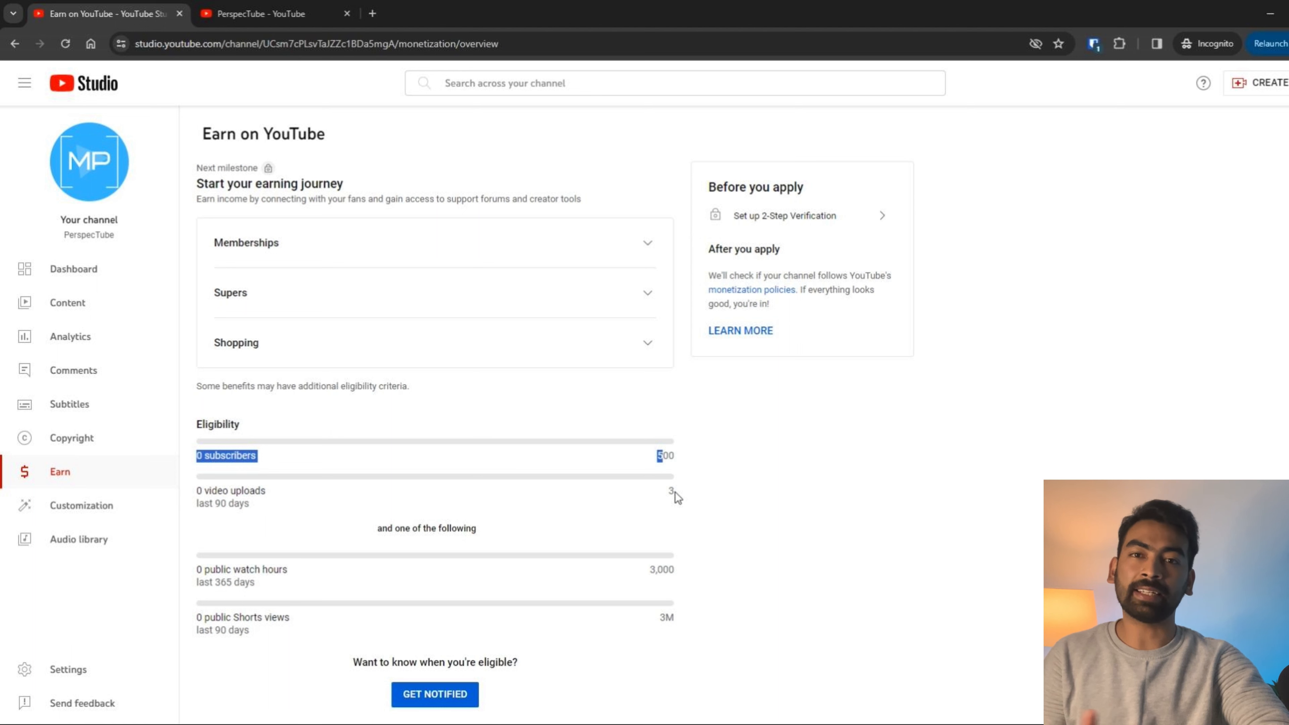
click(661, 491)
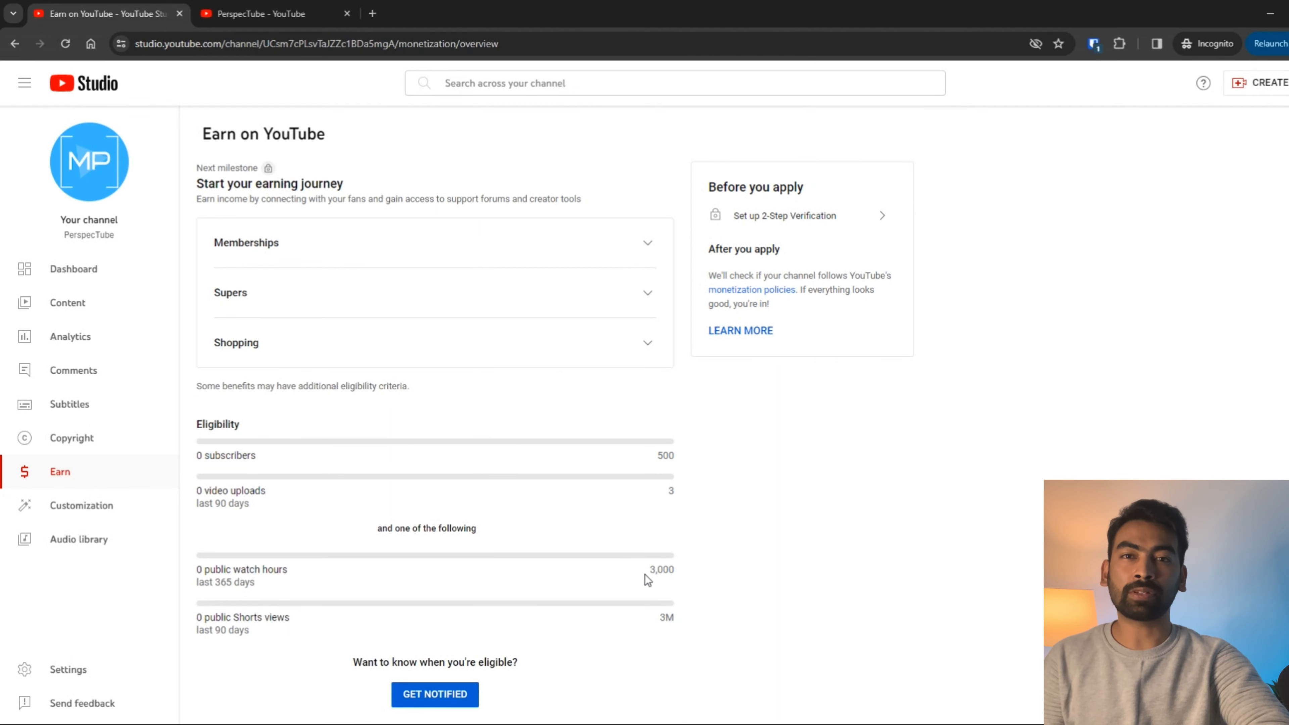
drag(382, 521, 483, 523)
drag(675, 566, 650, 568)
drag(676, 492, 663, 492)
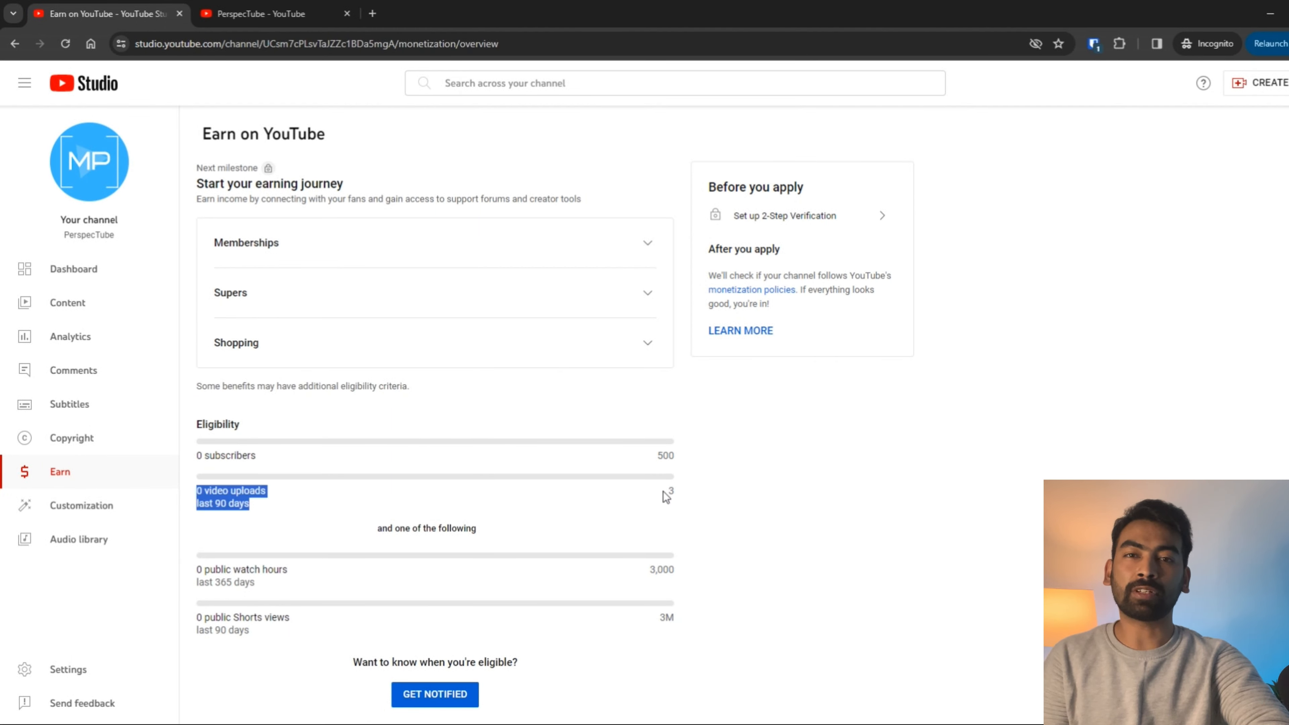
click(681, 574)
drag(681, 575, 641, 572)
drag(370, 526, 483, 523)
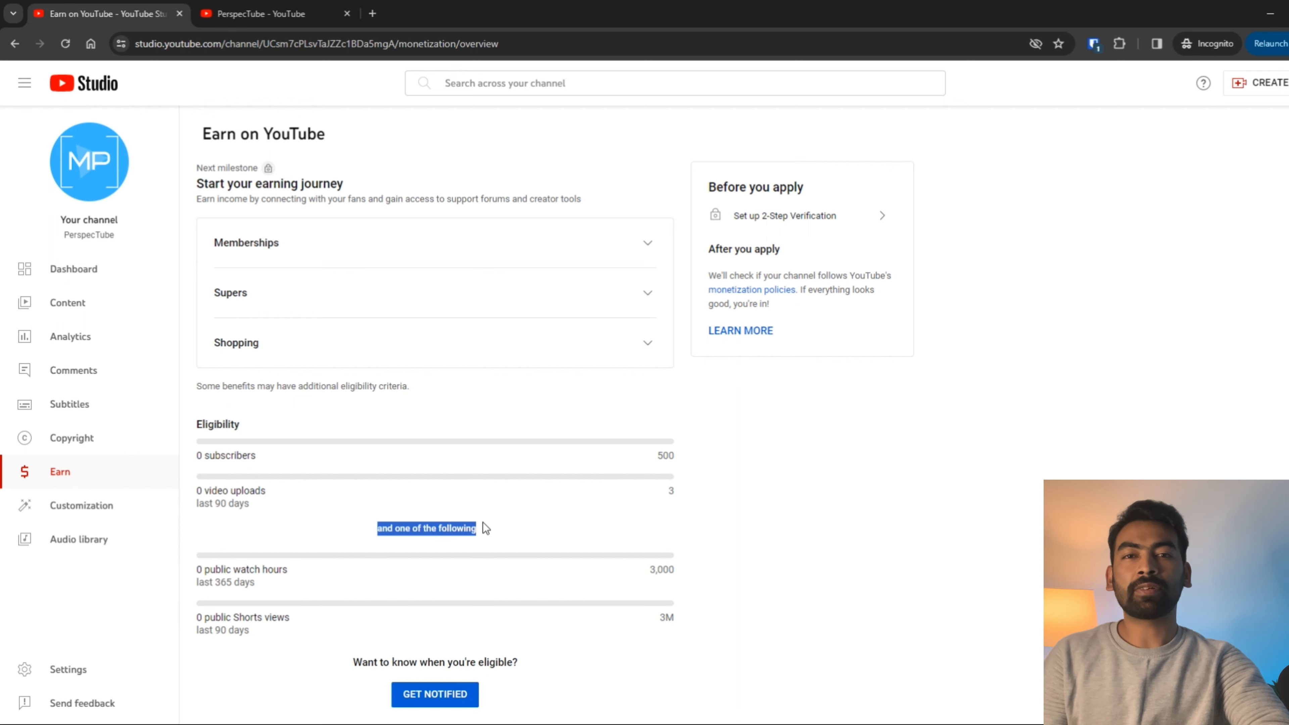
drag(676, 568, 647, 570)
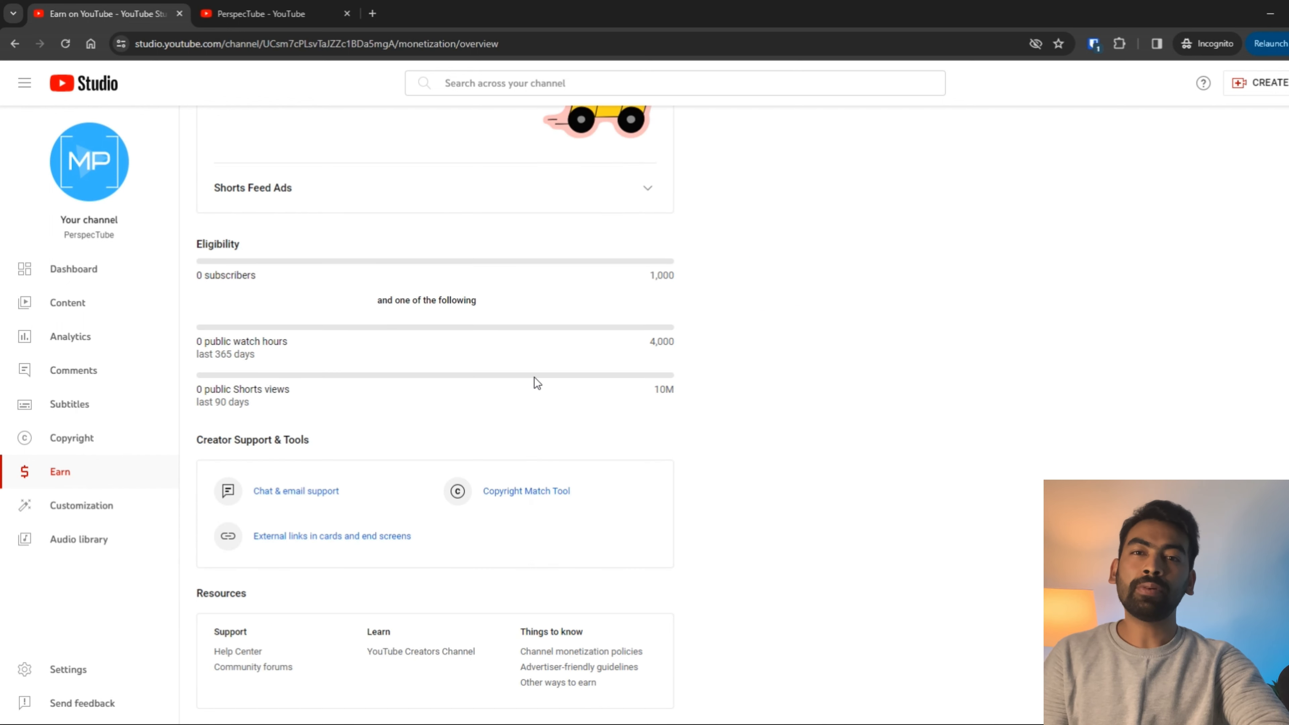
scroll(534, 378, up, 6)
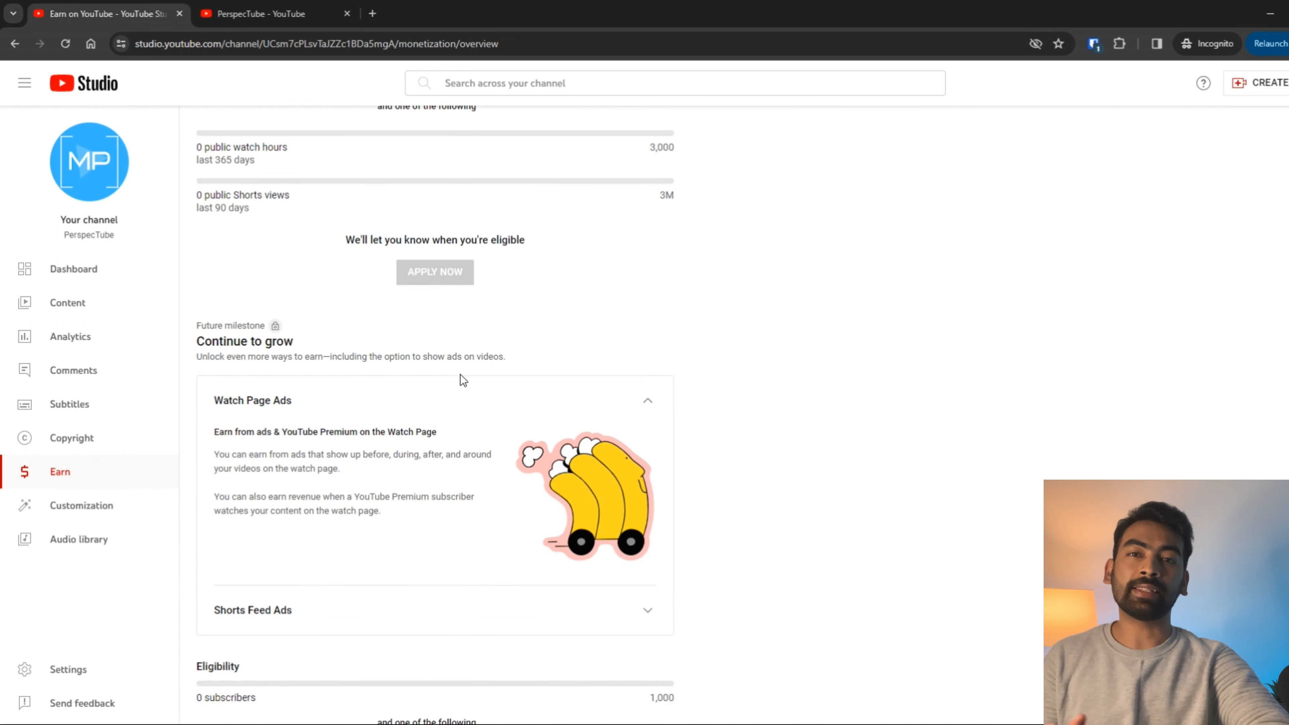
Step: Review the Watch Page ads milestone requirements: 1,000 subscribers and public watch hours
drag(213, 431, 489, 412)
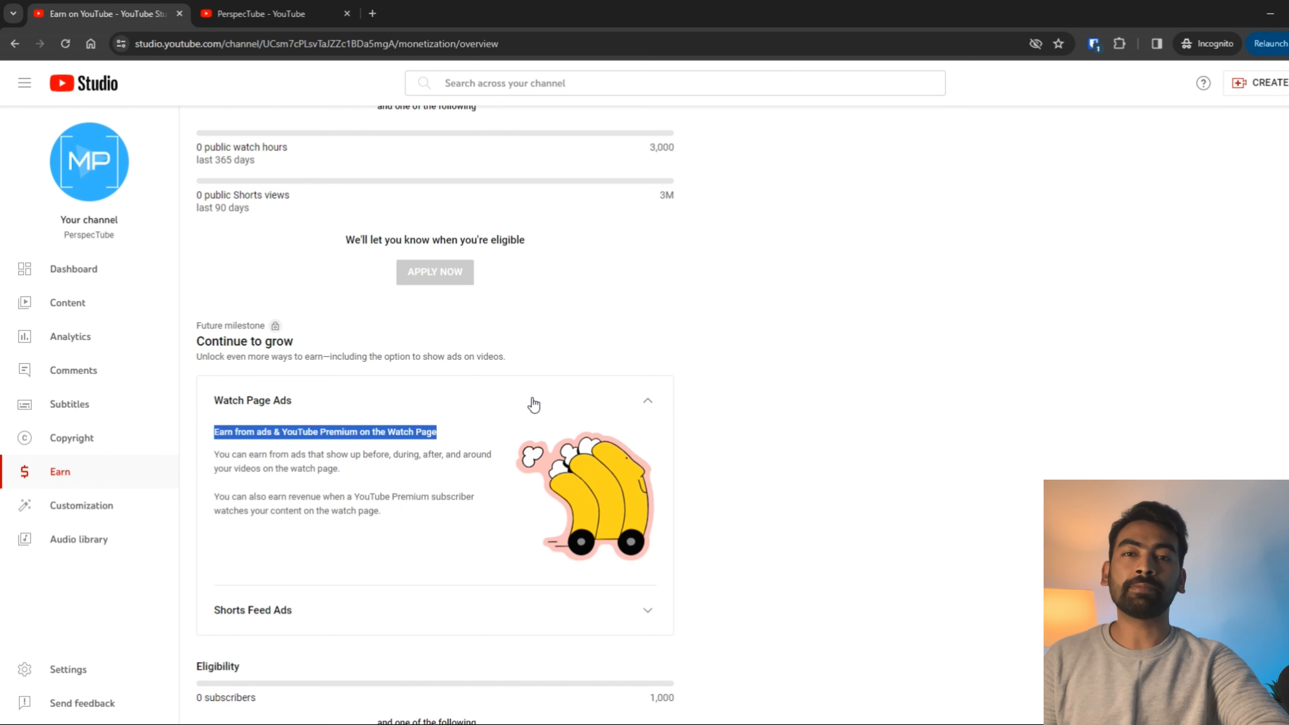
scroll(533, 405, down, 3)
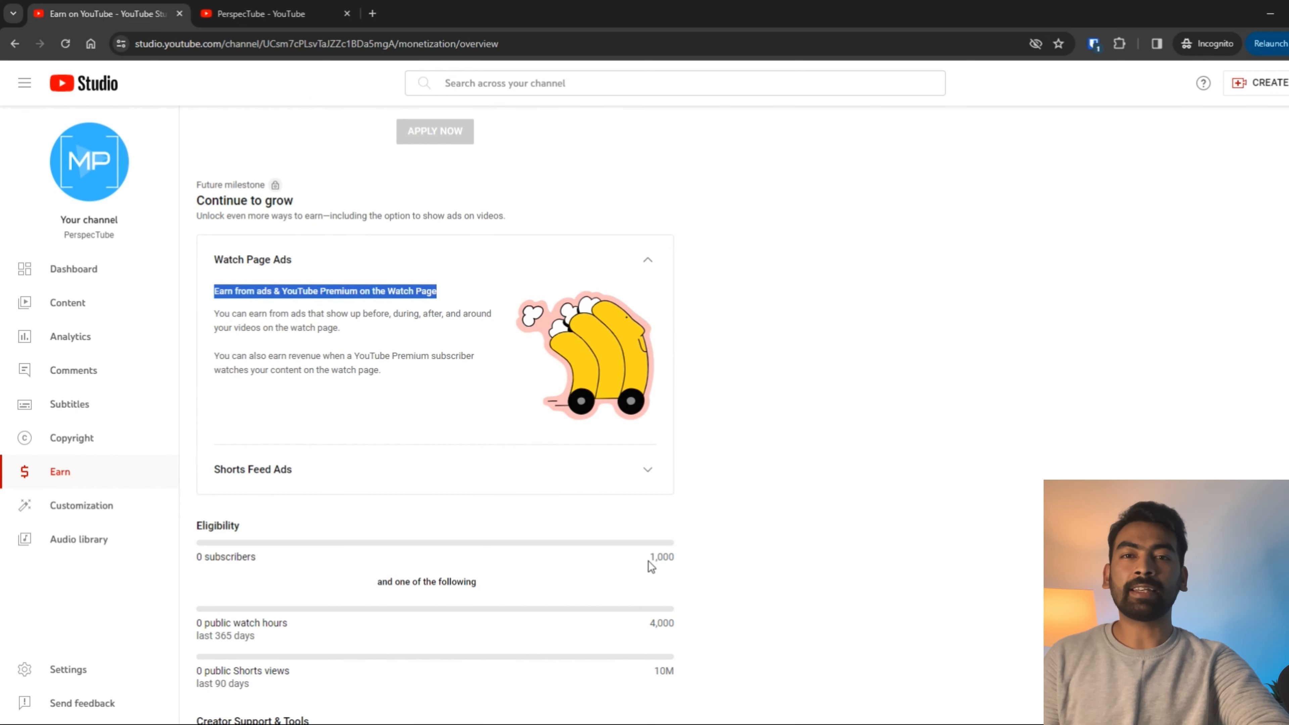
triple_click(677, 560)
scroll(438, 362, down, 6)
drag(382, 299, 497, 312)
triple_click(673, 342)
click(681, 396)
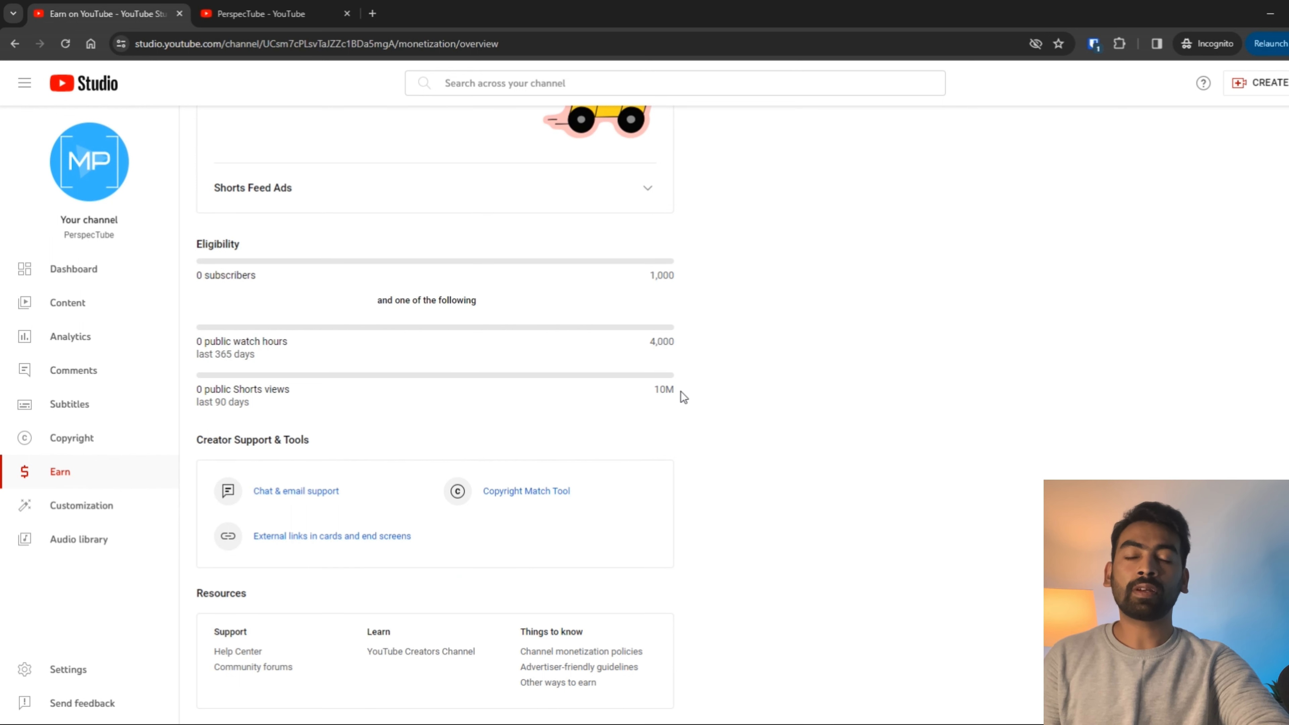
scroll(432, 277, up, 9)
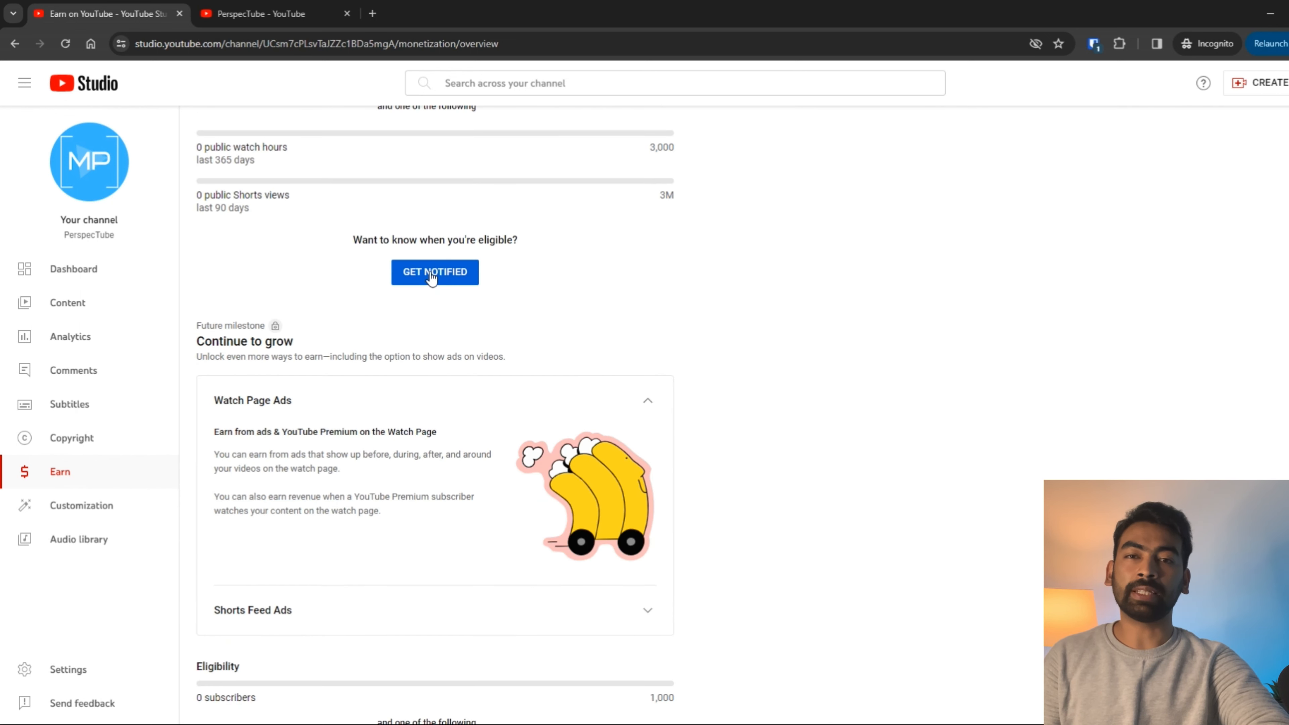
Step: Sign up with GET NOTIFIED under the first milestone, then look over the rest of the Earn page
click(431, 273)
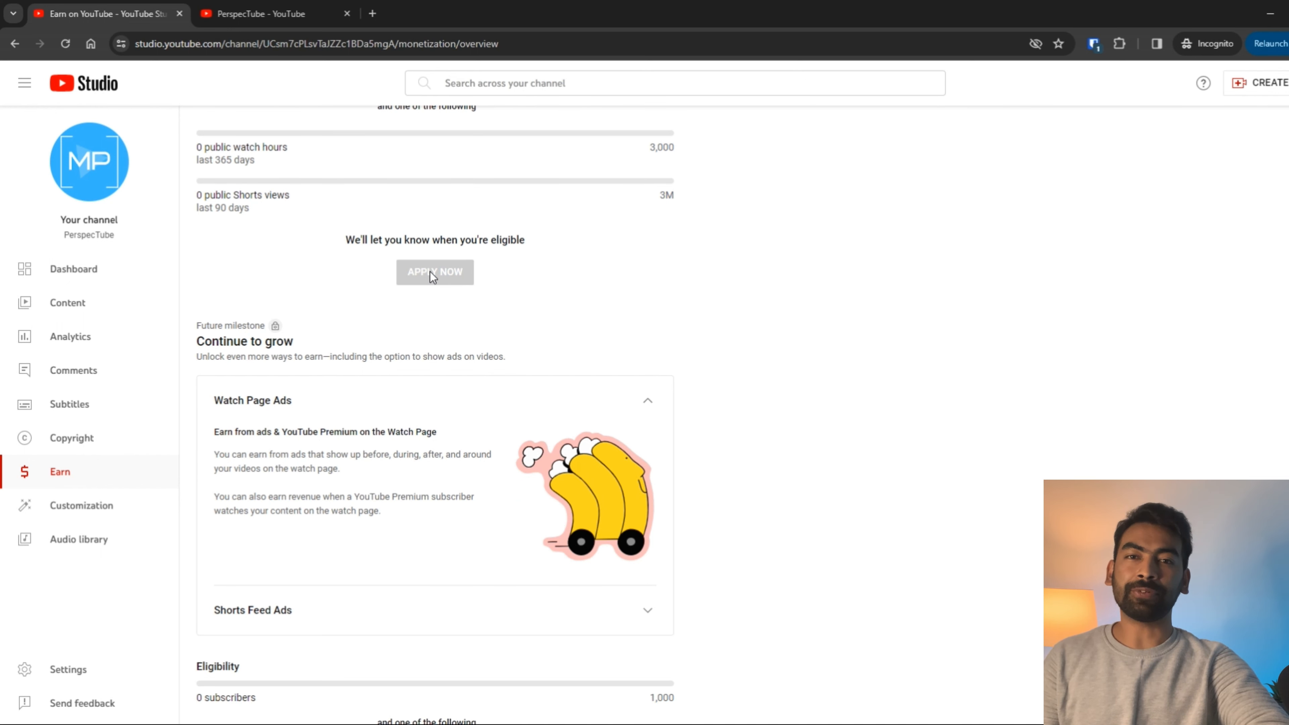
scroll(556, 350, down, 5)
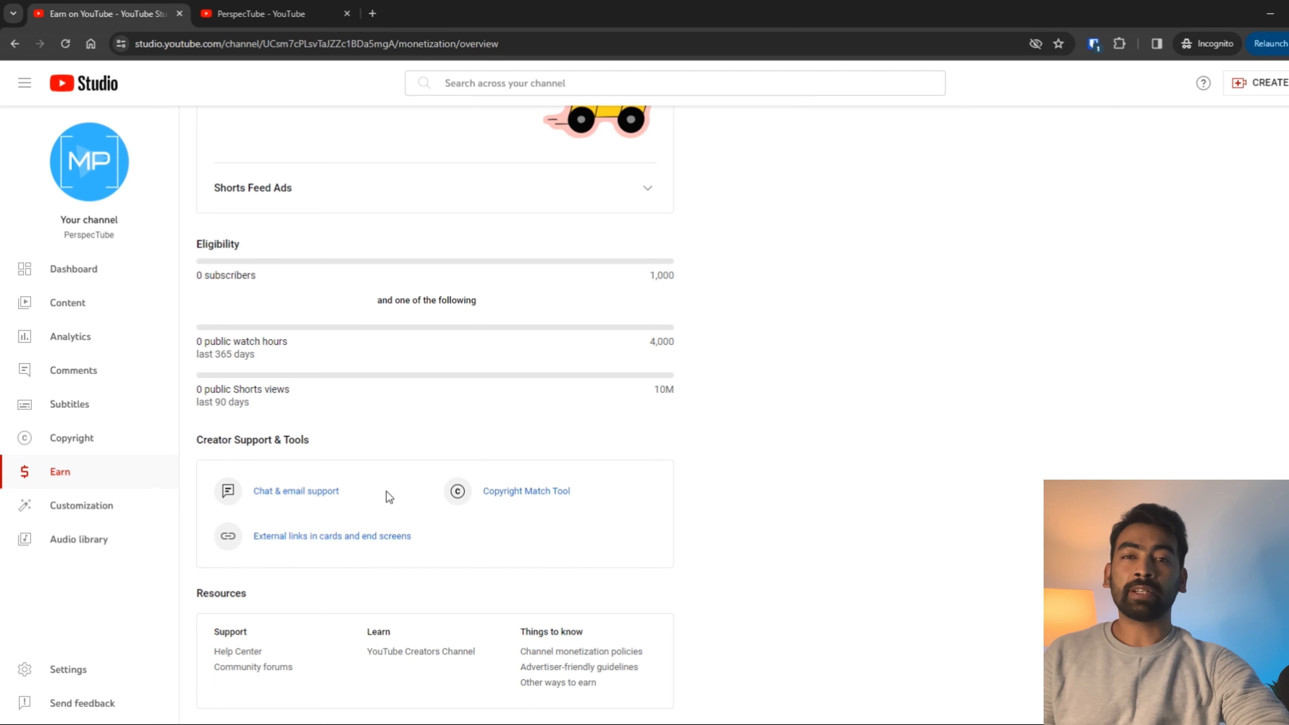
scroll(386, 491, down, 1)
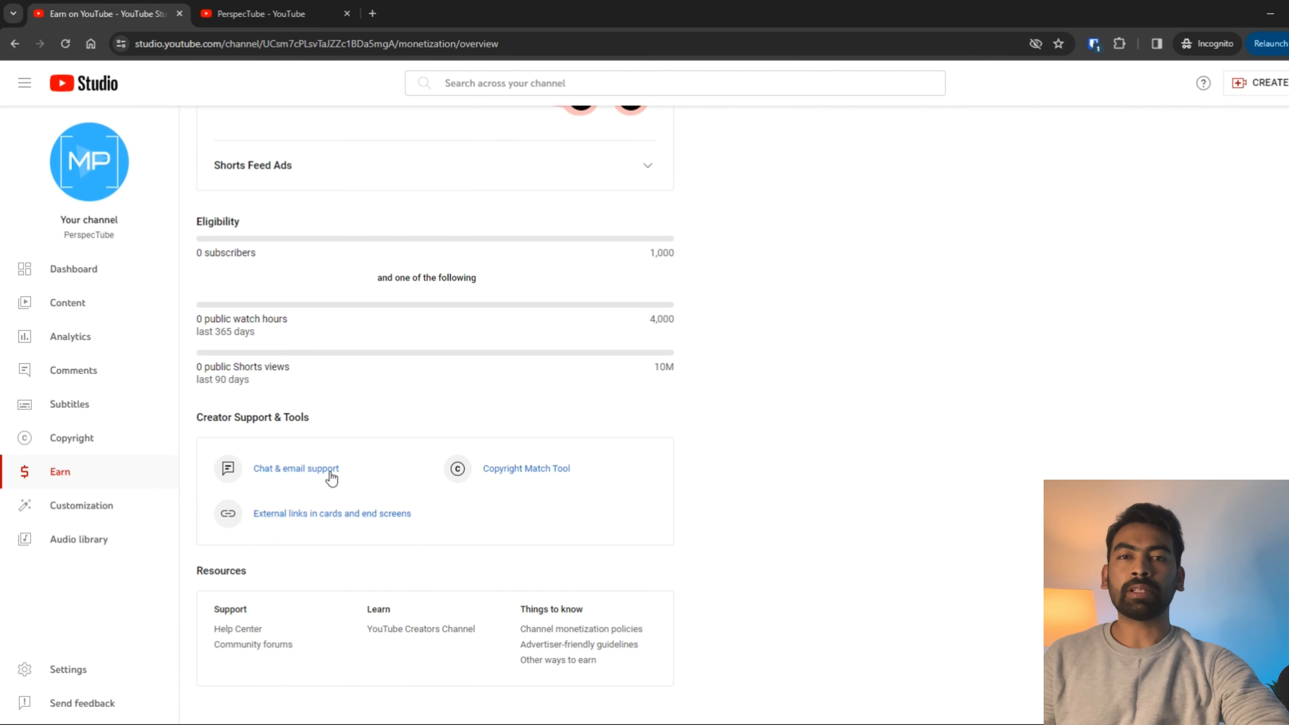
scroll(593, 580, up, 10)
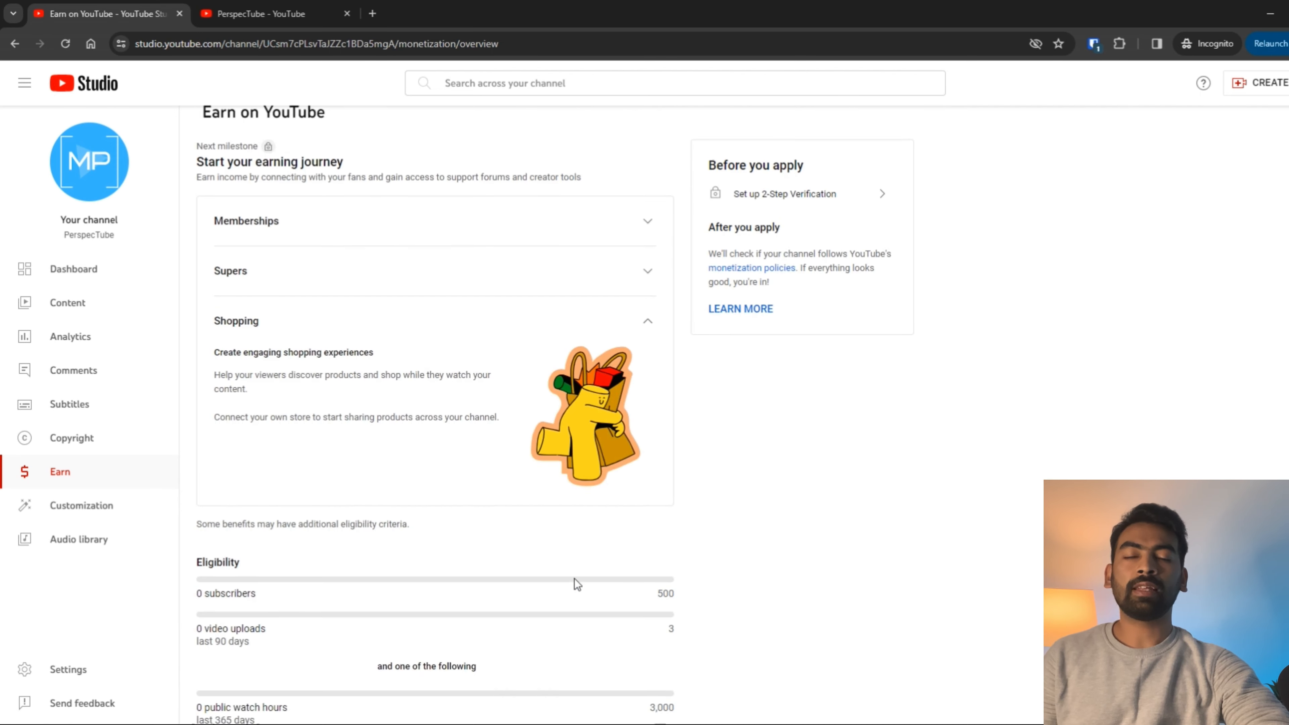